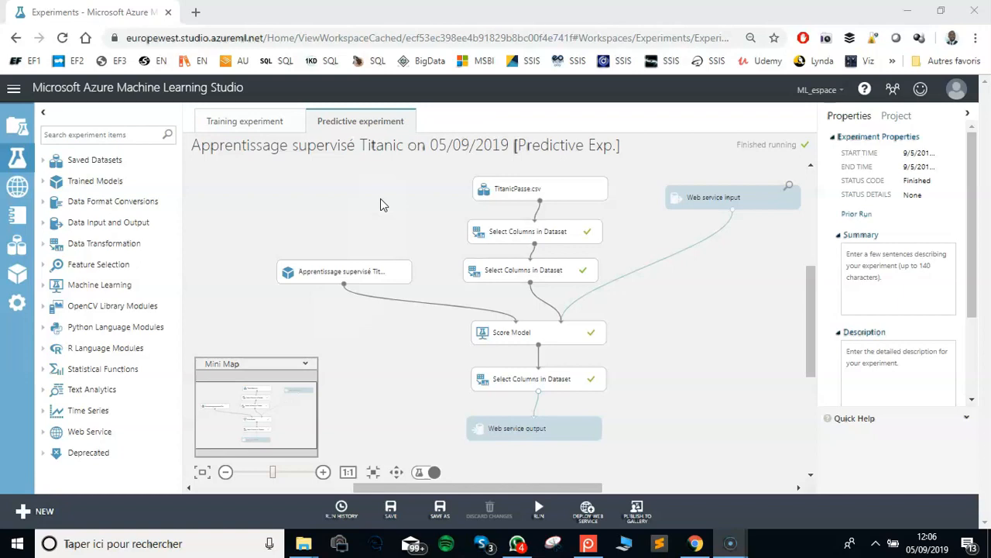
- Search the web for power bi in a new browser tab, open the official Power BI site and sign in
click(196, 13)
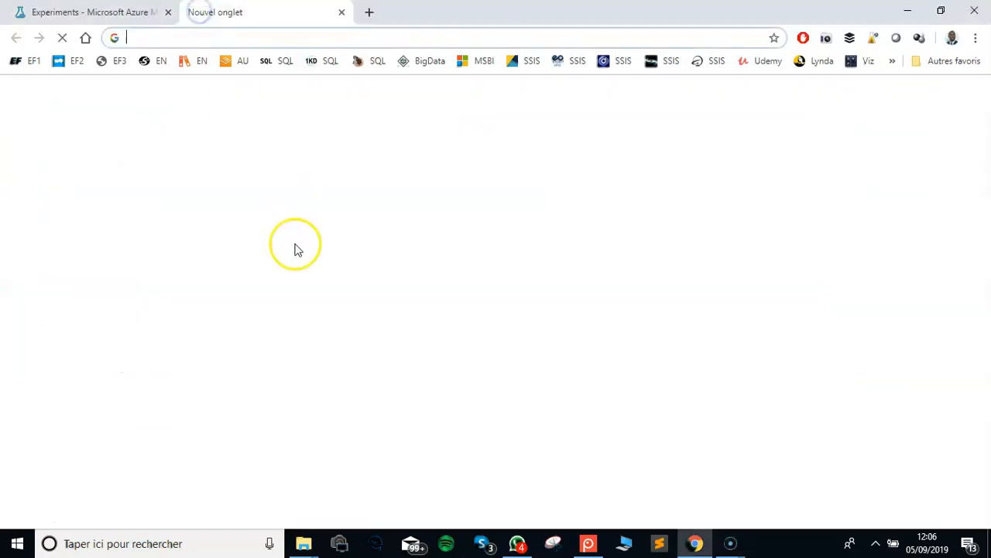
text(p)
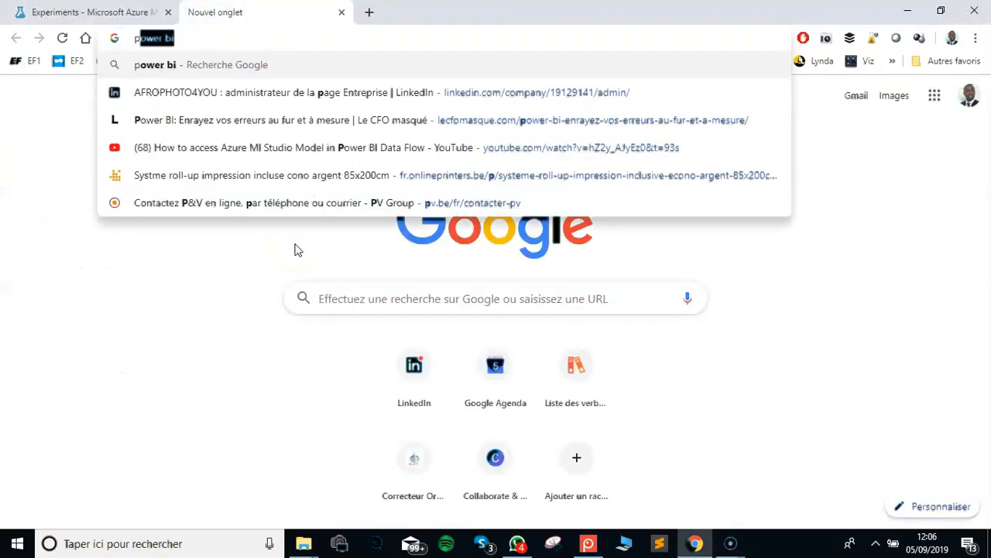
text(ower bi)
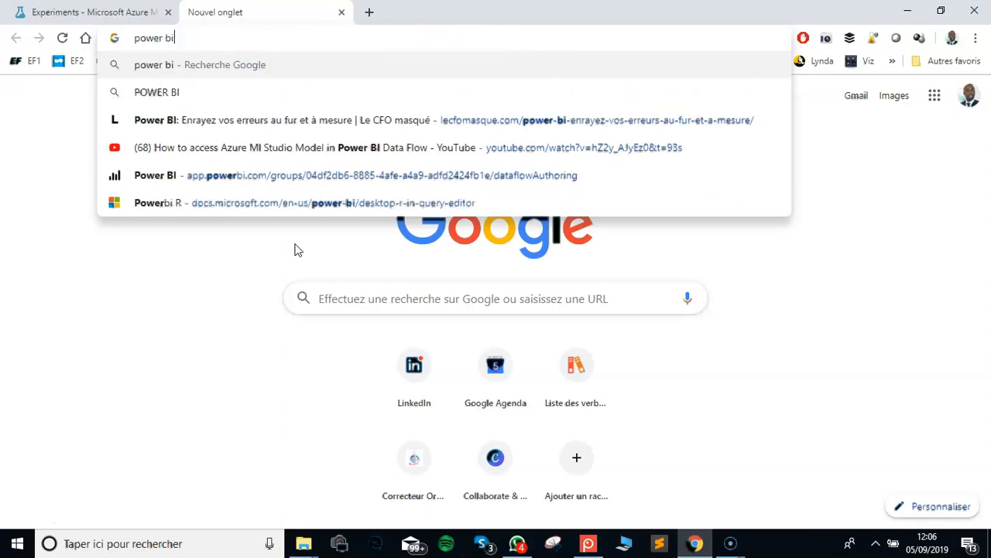
key(Return)
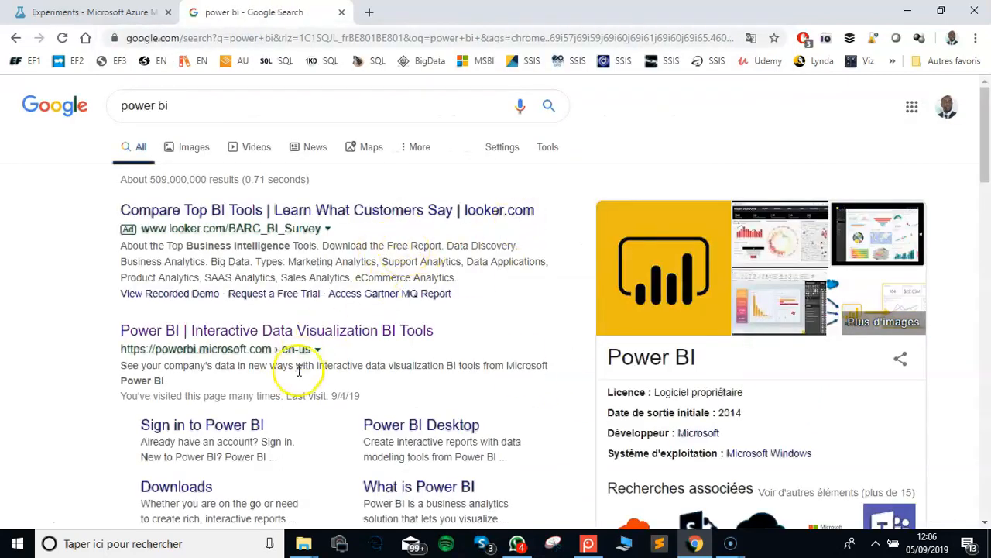
click(321, 332)
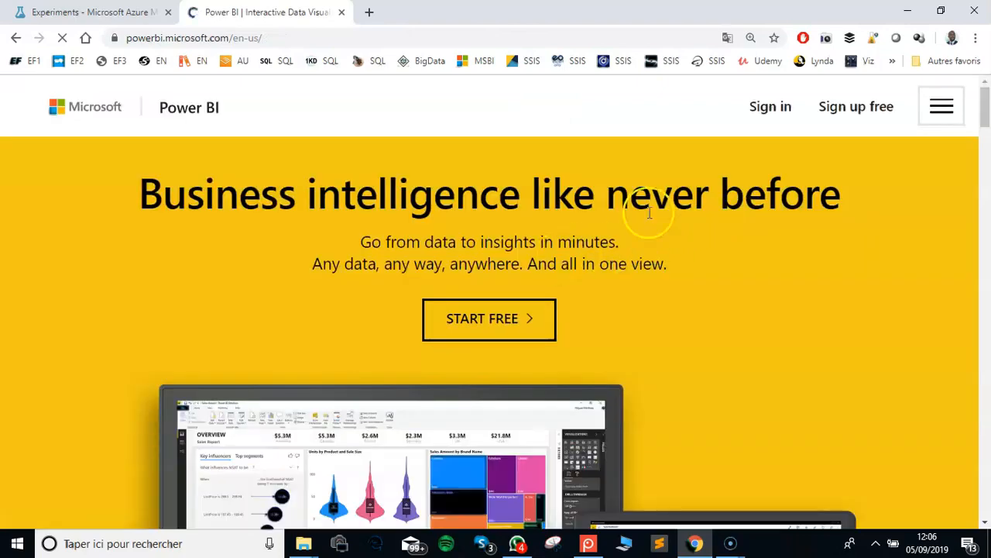
click(770, 106)
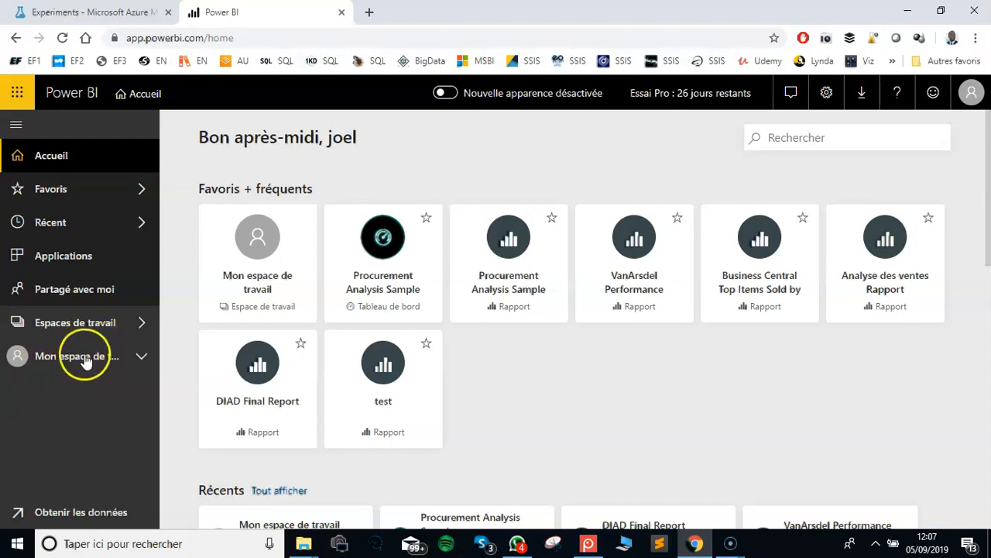
- Create a new workspace named "Titanic space" and open it
click(101, 324)
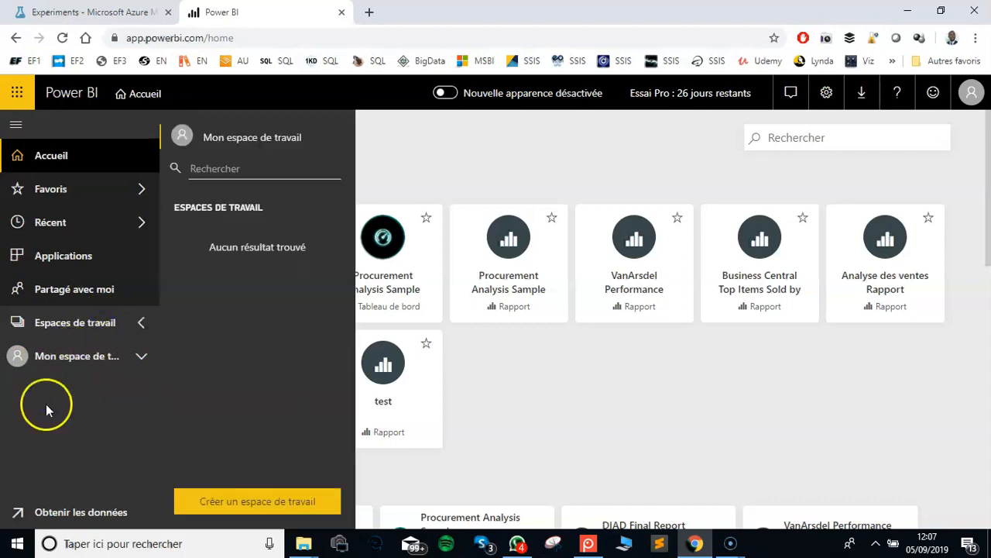
click(393, 170)
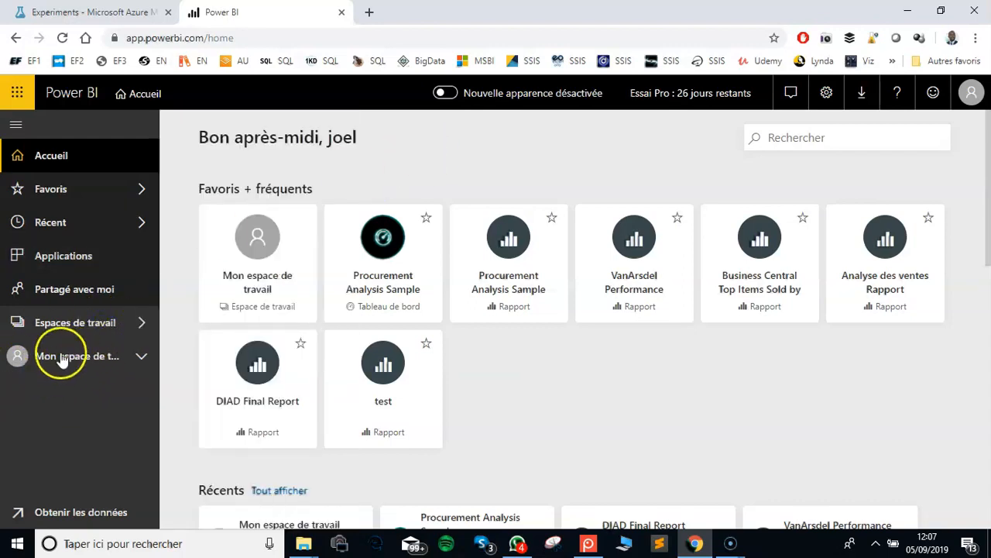
click(63, 325)
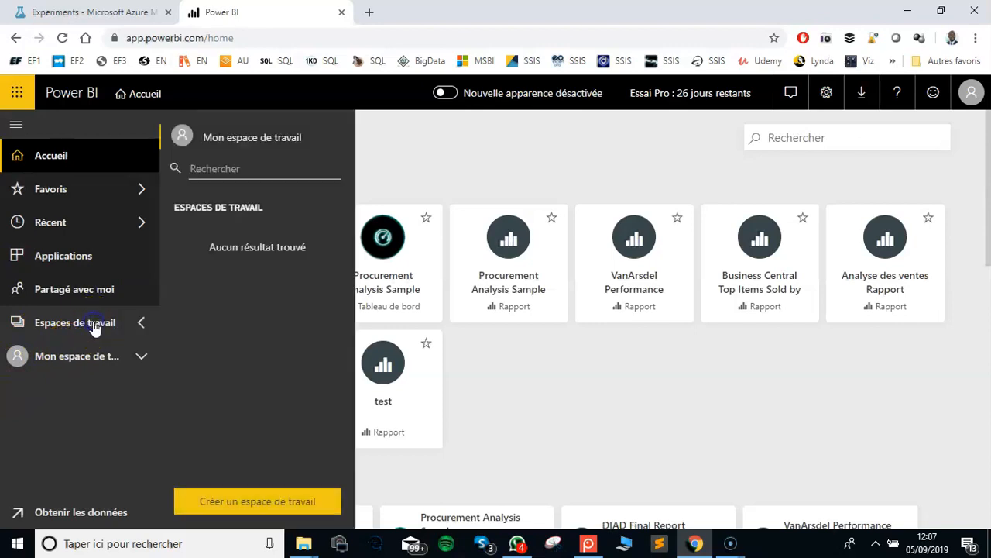
click(252, 500)
click(648, 387)
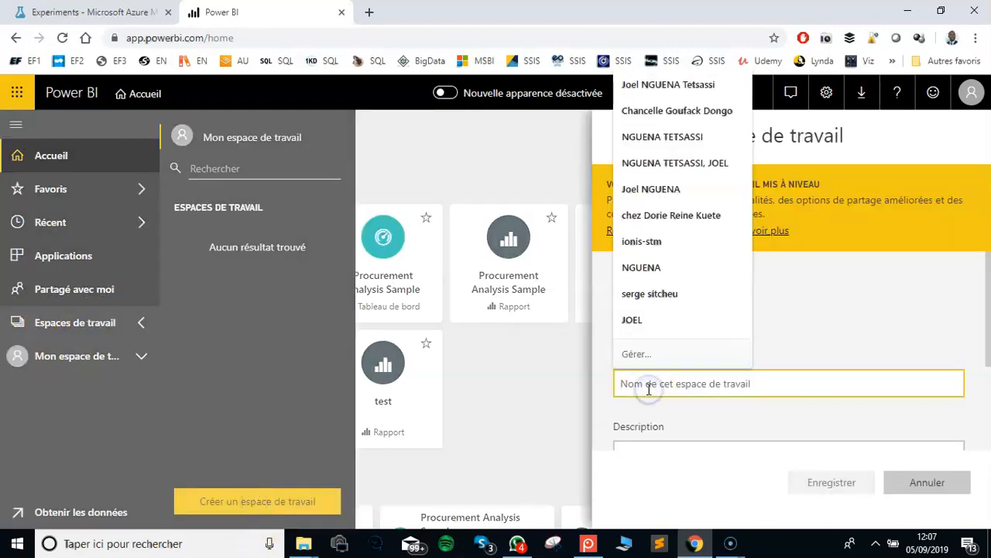
text(Titanic space)
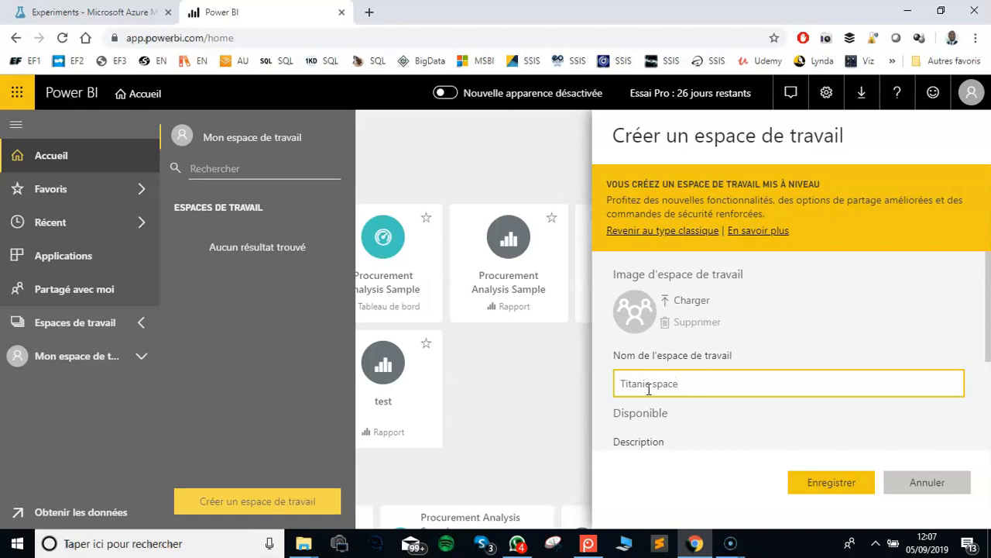
click(816, 480)
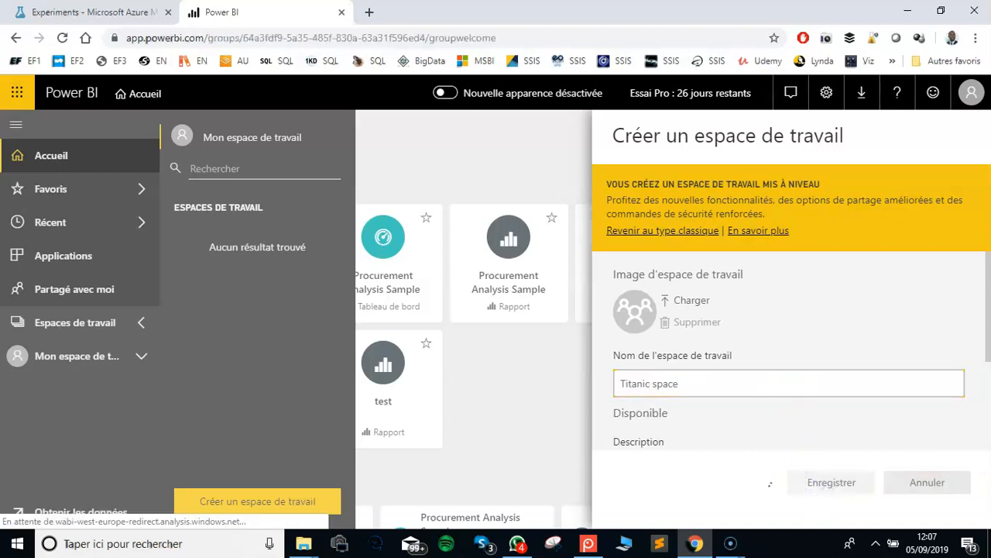
click(29, 525)
click(69, 364)
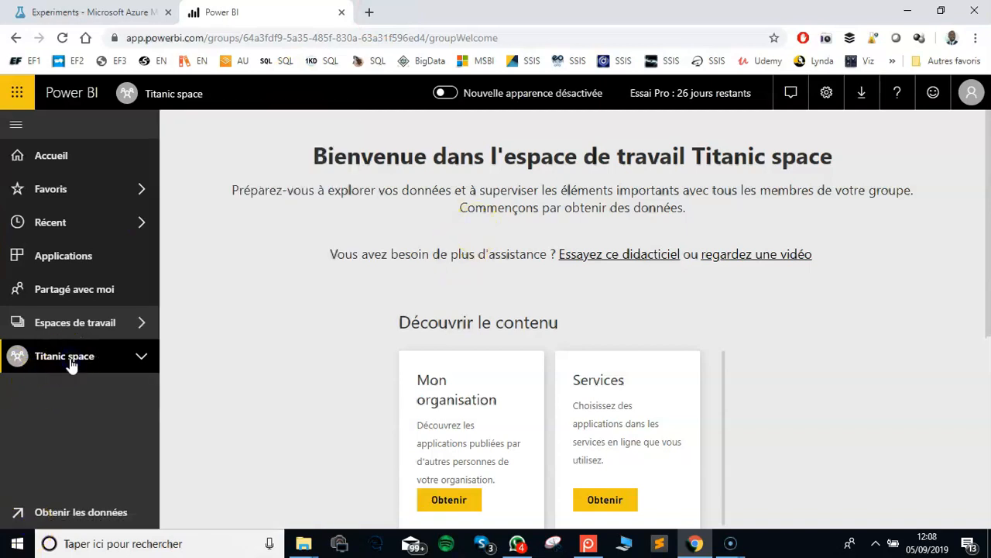
- Start a new dataflow in the Titanic space workspace and add new entities with Texte/CSV as the data source
scroll(317, 250, down, 3)
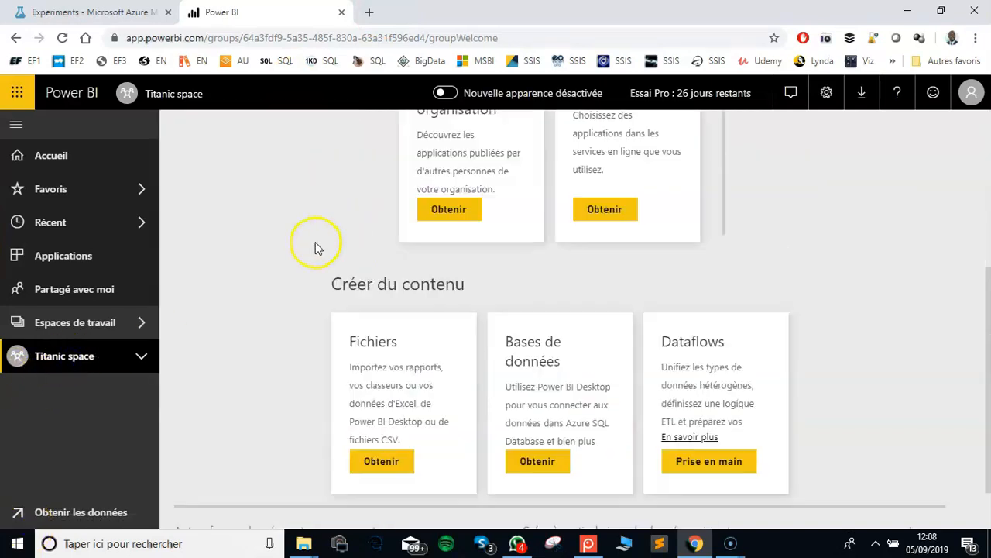
click(714, 465)
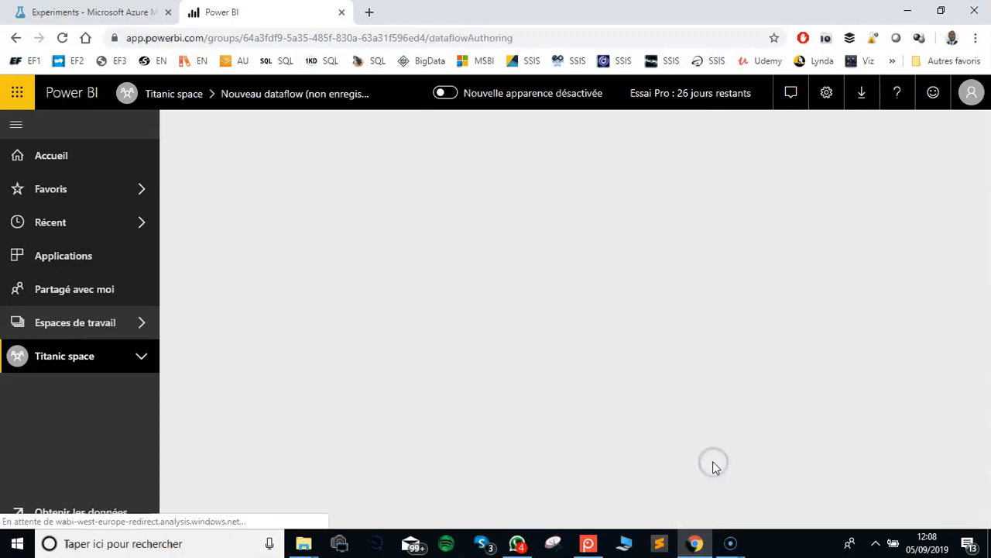
scroll(303, 321, down, 2)
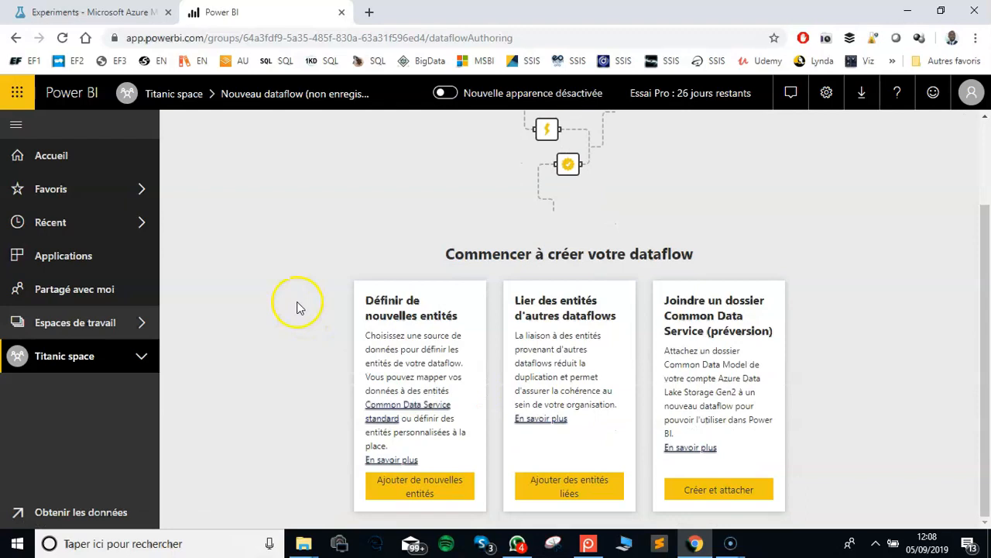
click(427, 495)
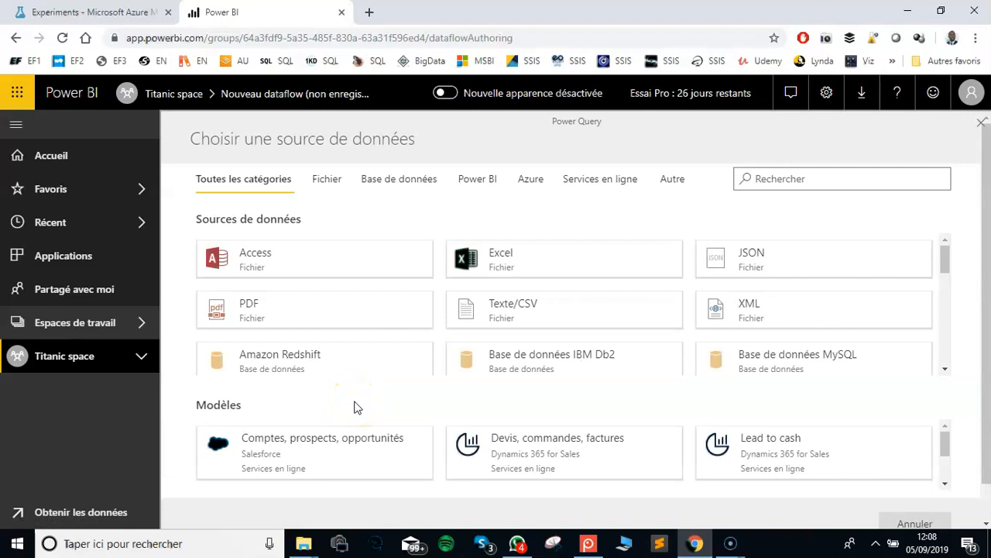
click(558, 304)
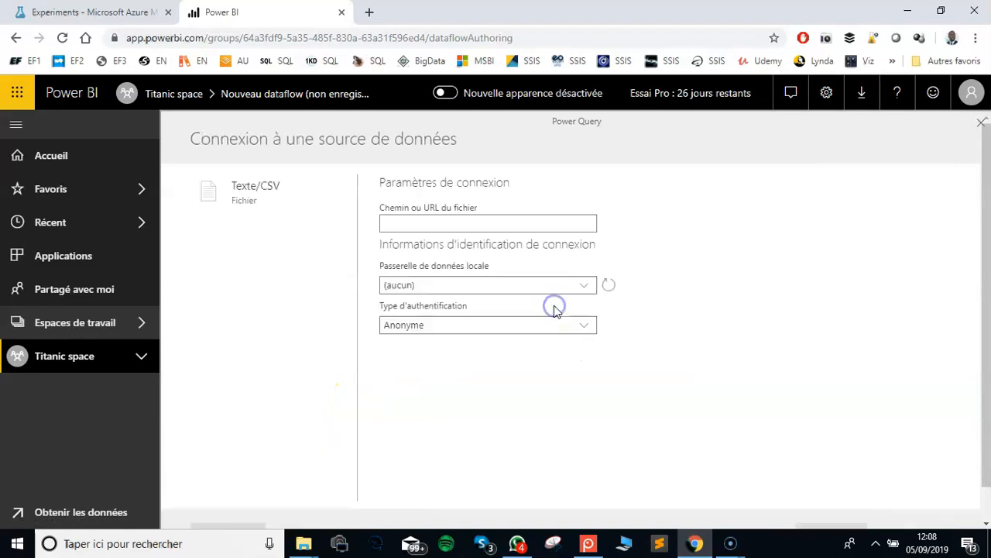
- Search the web for azure portal in a new browser tab and open the Azure portal from the Microsoft Azure site
click(370, 13)
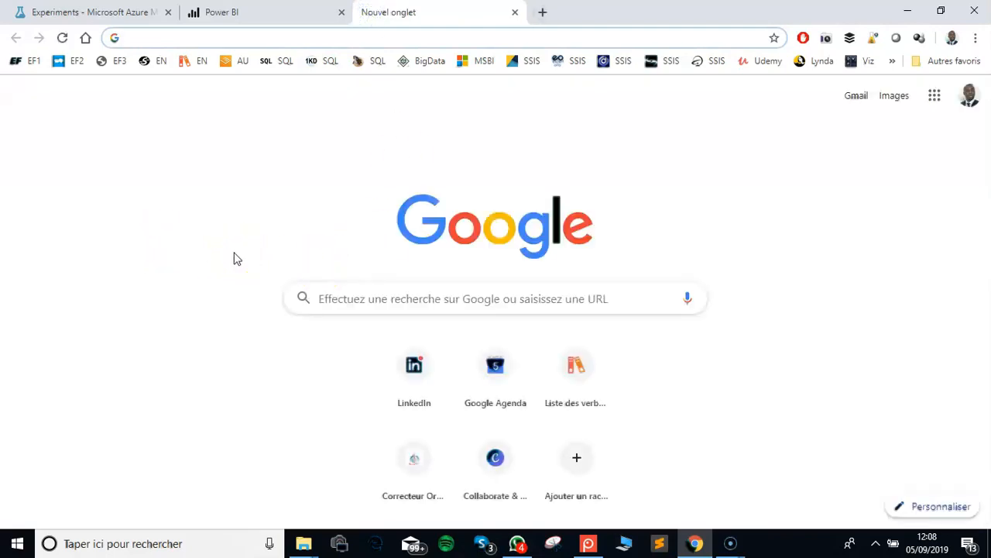
text(az)
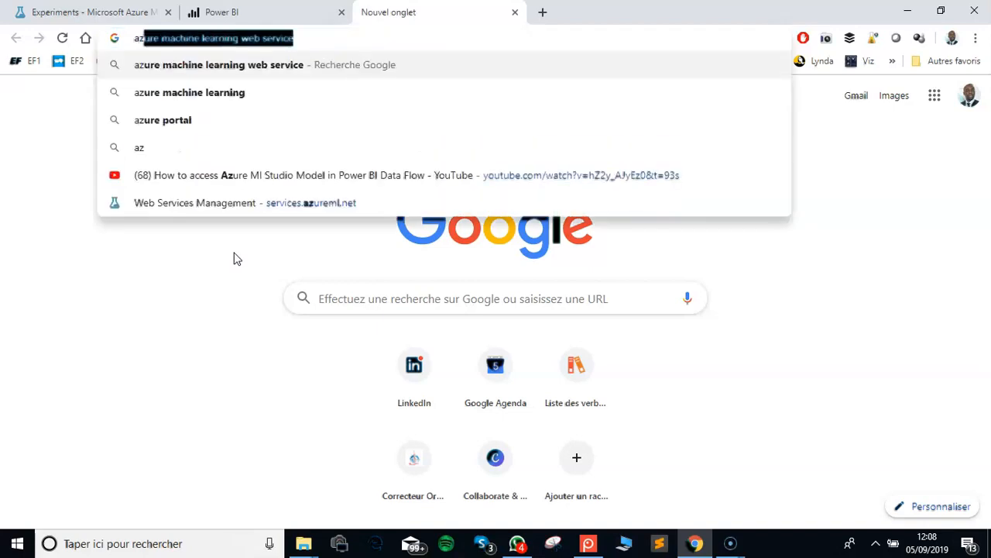
text(ure portal)
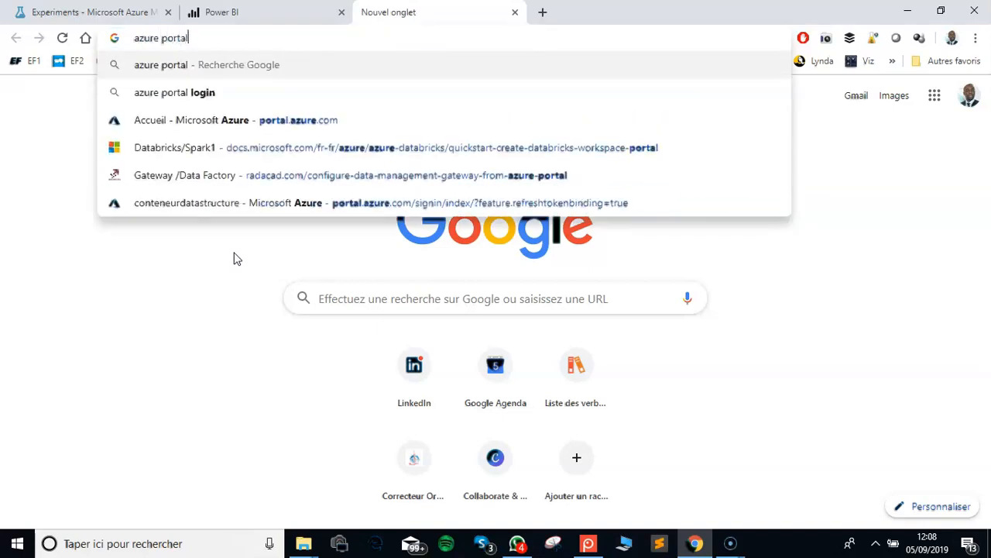
key(Return)
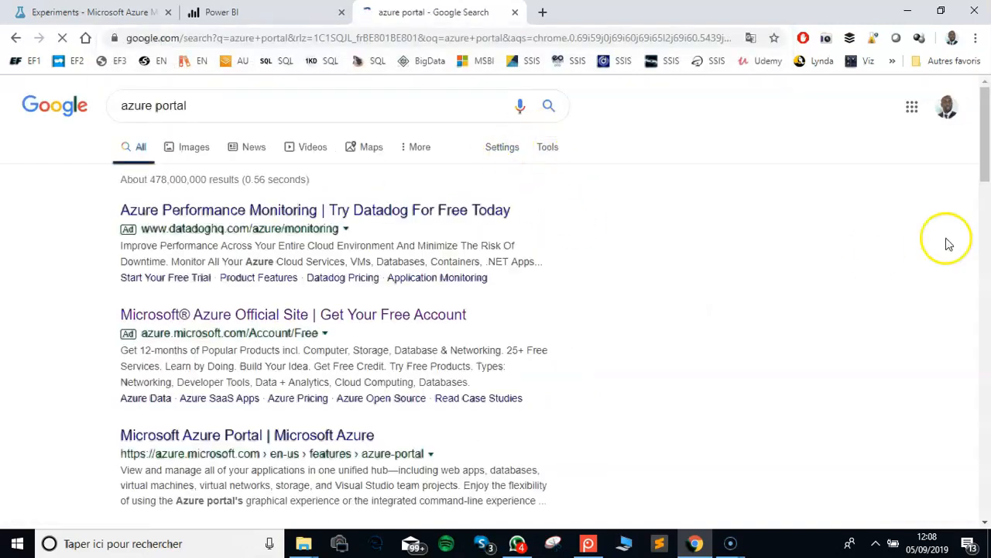
click(369, 324)
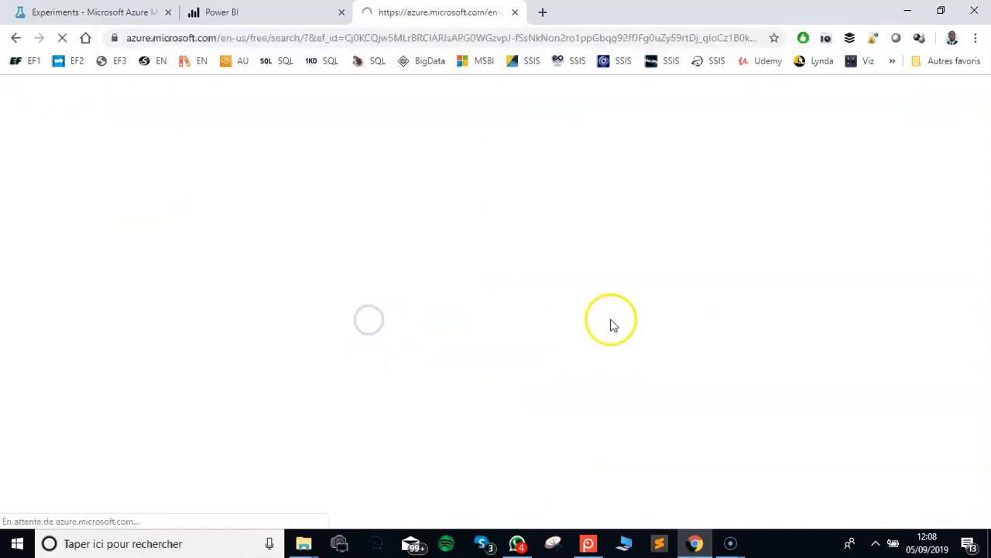
scroll(494, 308, down, 2)
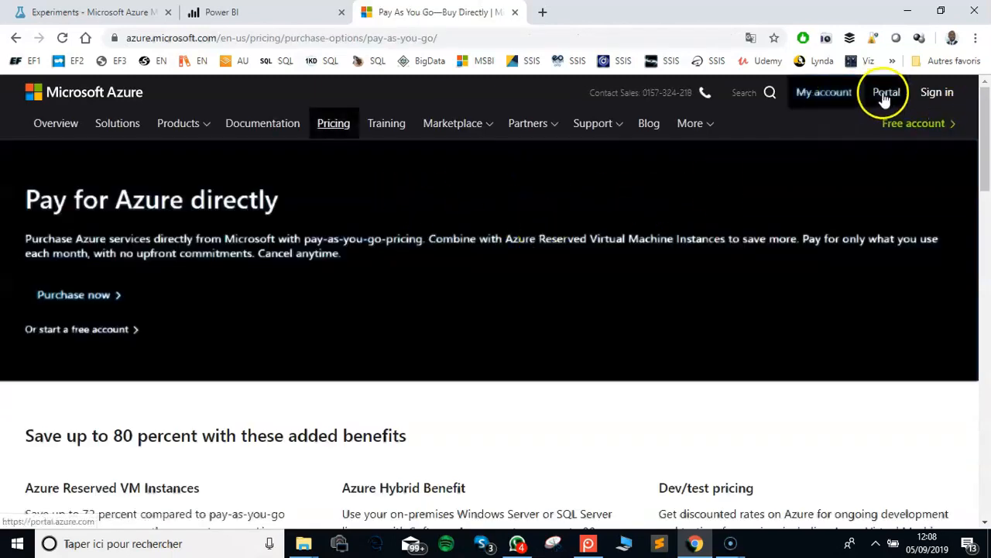
click(886, 94)
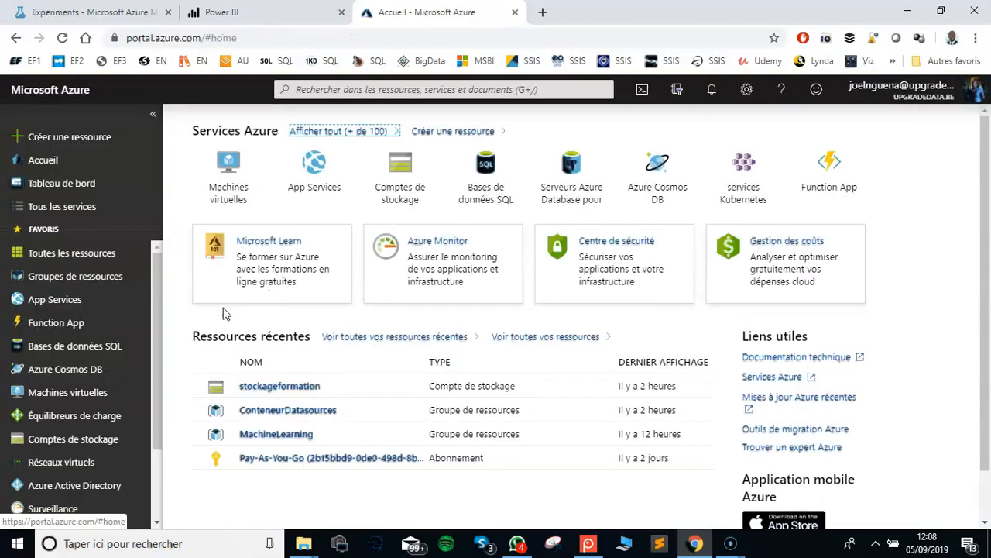
- Open the blob container conteneurdatastructure in the stockageformation storage account of the ConteneurDatasources resource group
click(75, 276)
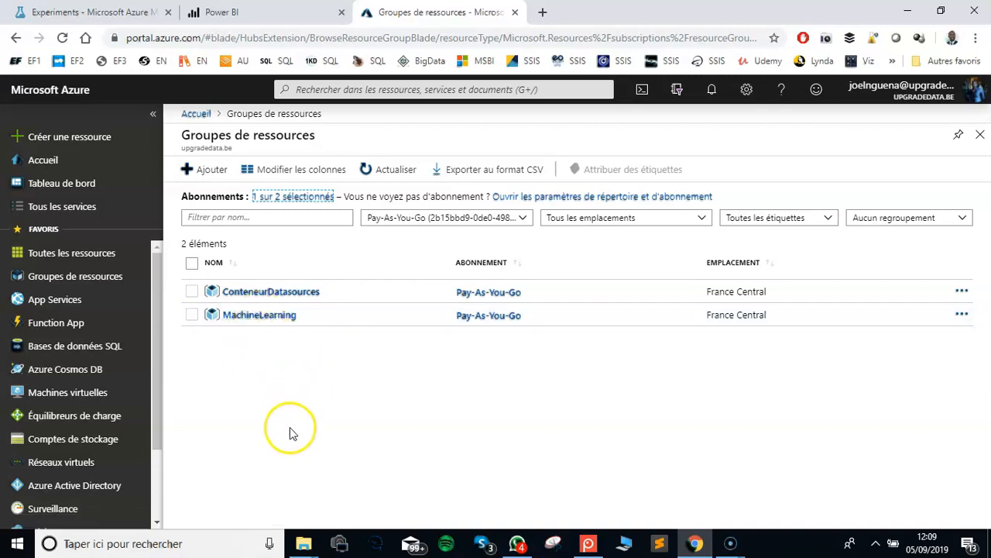
click(267, 293)
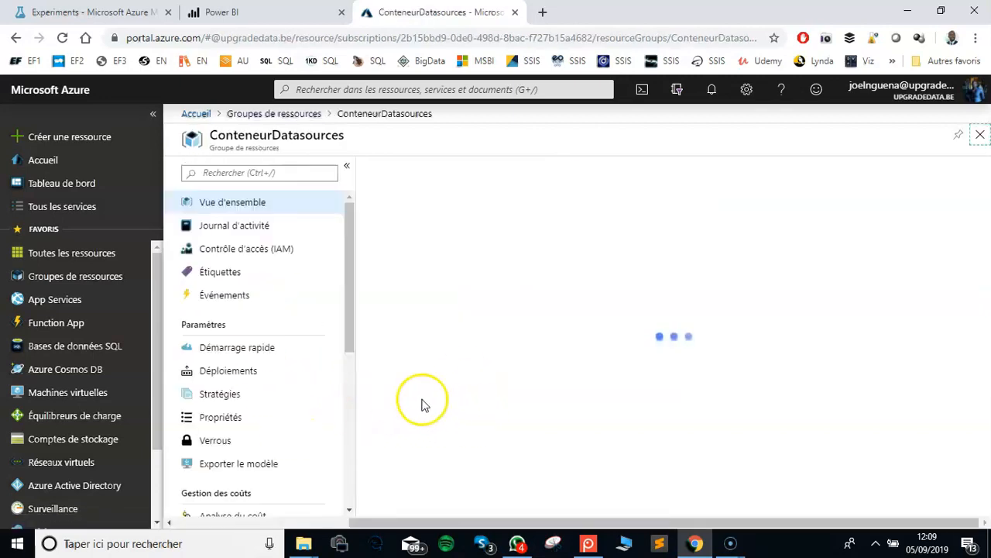
click(453, 412)
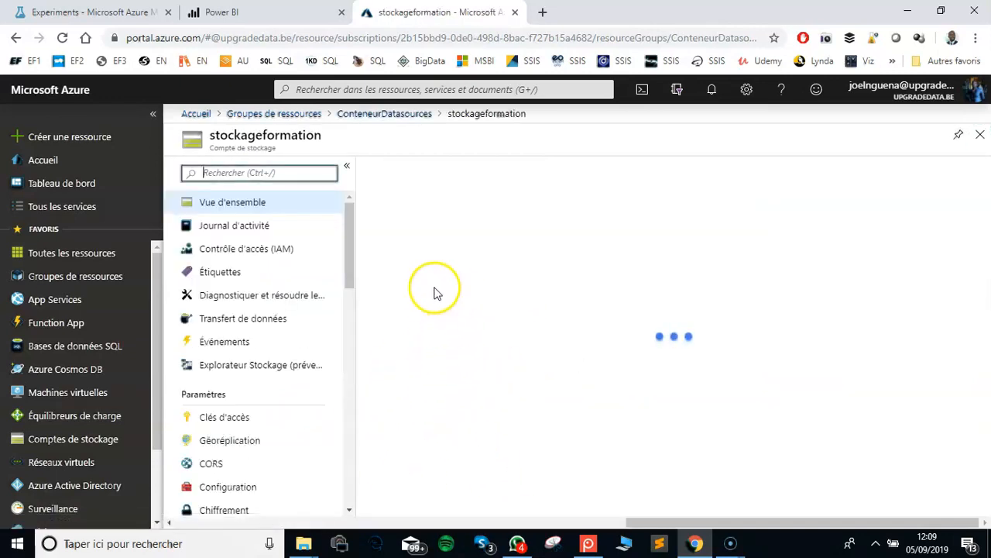
click(399, 445)
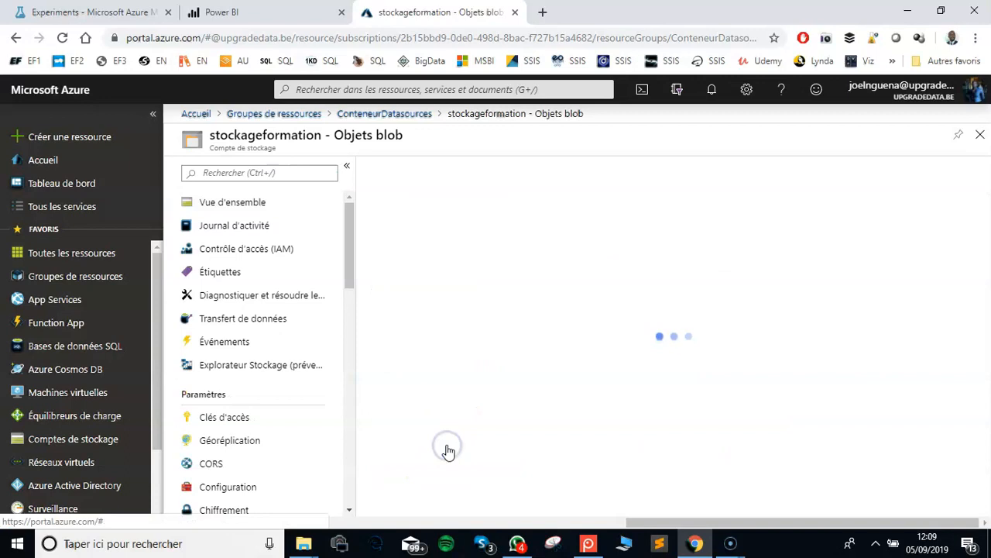
click(446, 248)
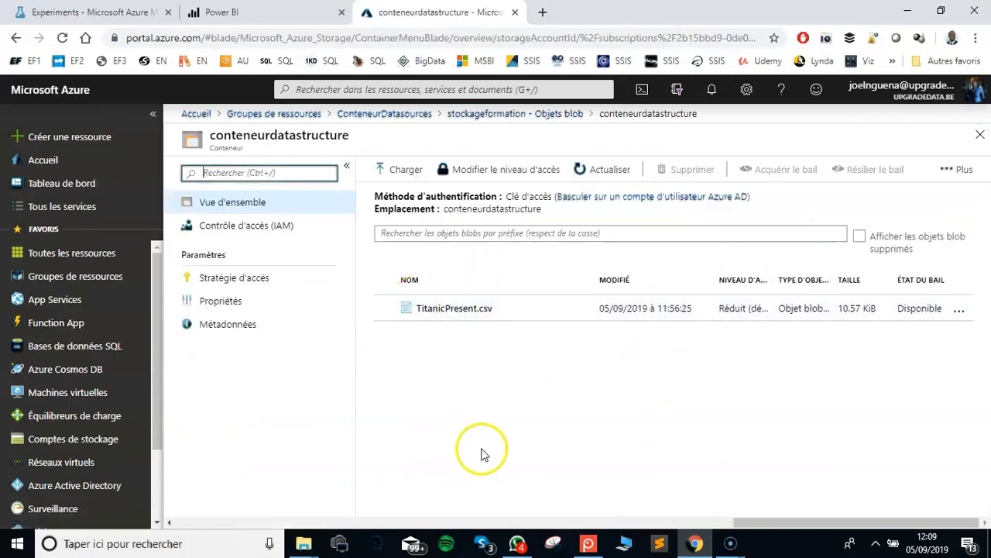
- Copy the URL of the TitanicPresent.csv blob from its properties and close the blob's details
click(456, 314)
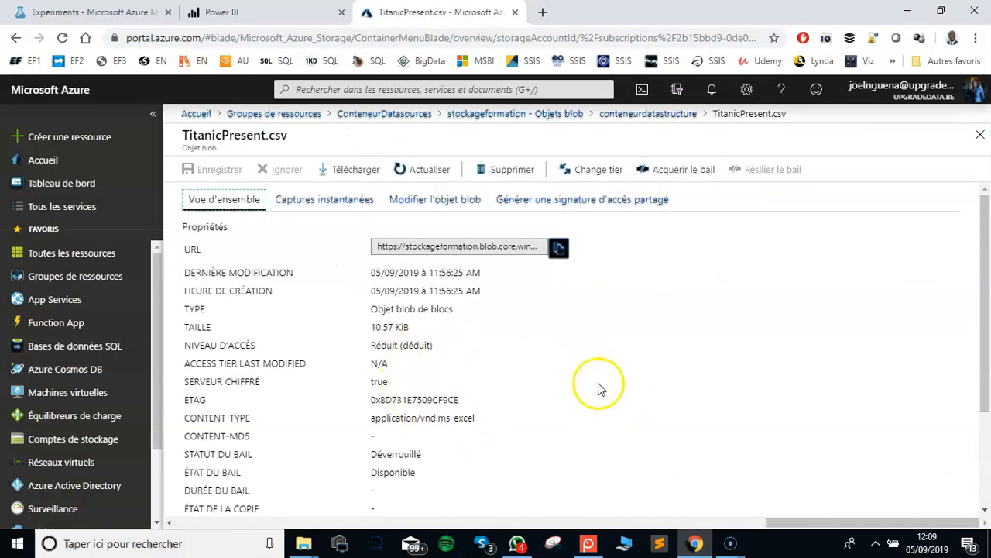
click(559, 248)
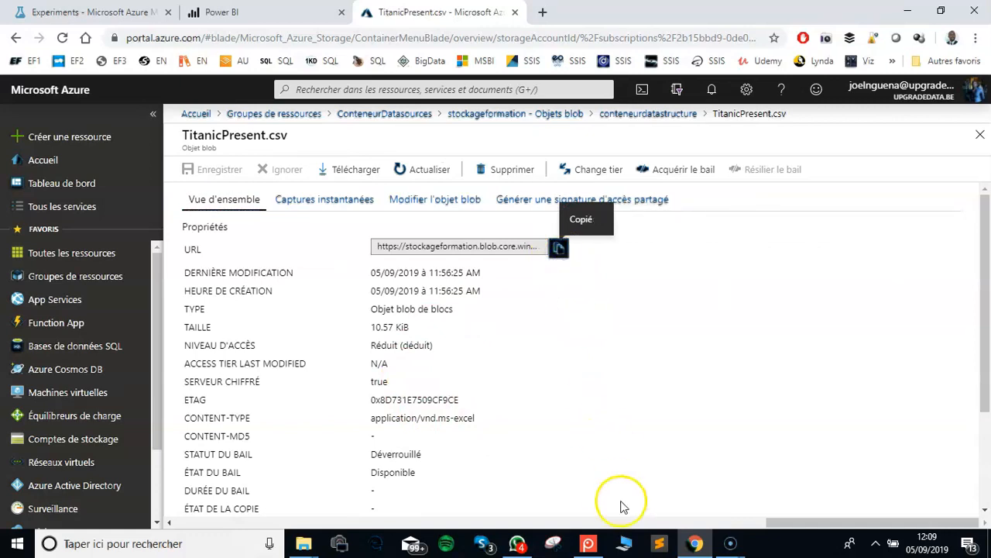
click(120, 204)
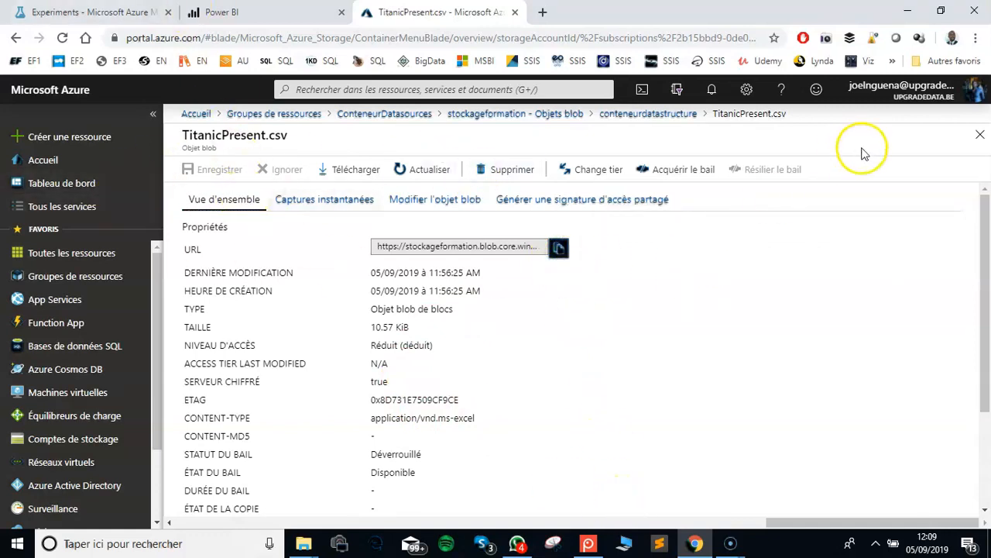
click(980, 134)
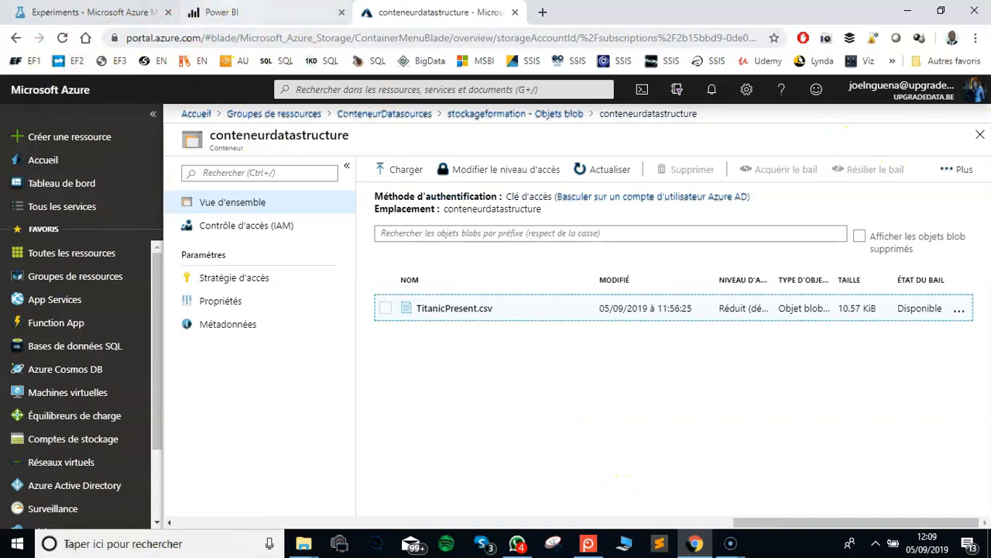
- Return to Power BI and connect the Texte/CSV source using the copied TitanicPresent.csv URL with no gateway and Anonyme authentication
click(221, 11)
click(393, 215)
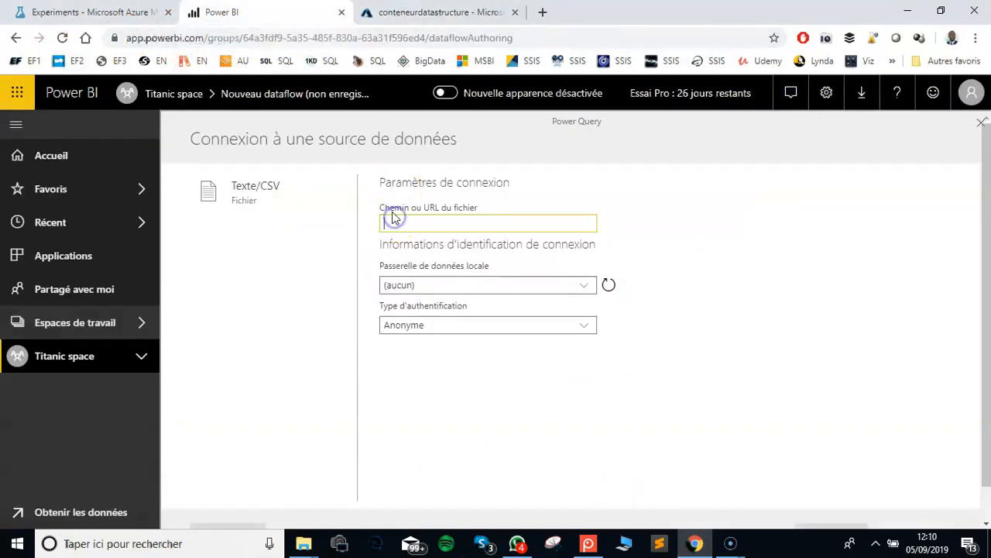
key(ctrl+v)
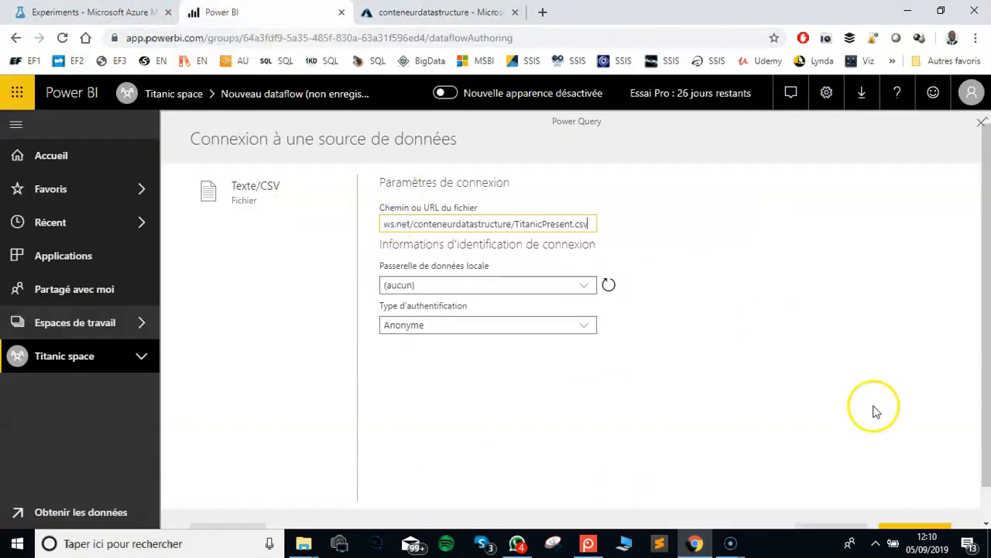
scroll(813, 364, down, 1)
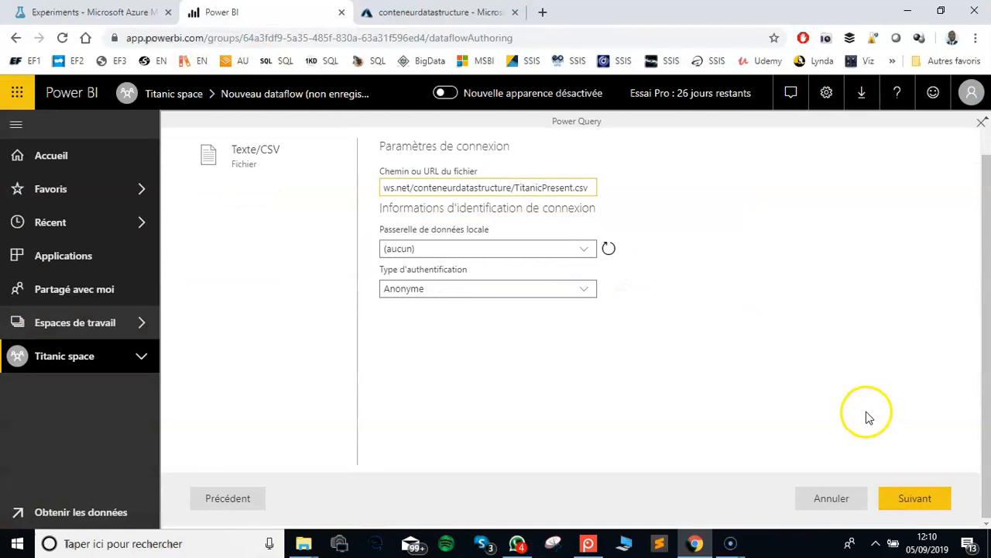
click(917, 501)
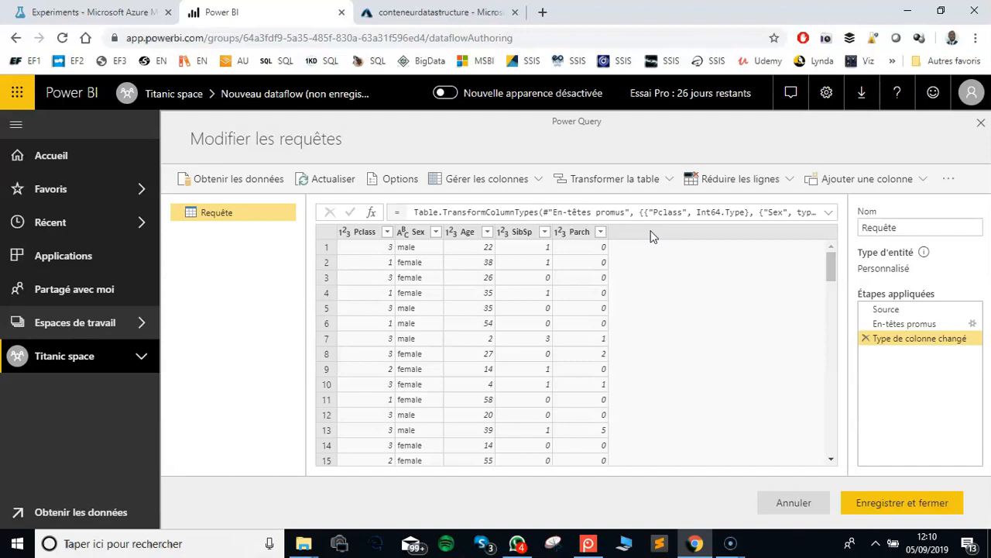
- Review the loaded passenger rows, save and close the query, and save the dataflow as TitanicDataFlow
click(671, 294)
scroll(666, 288, down, 3)
scroll(666, 287, up, 3)
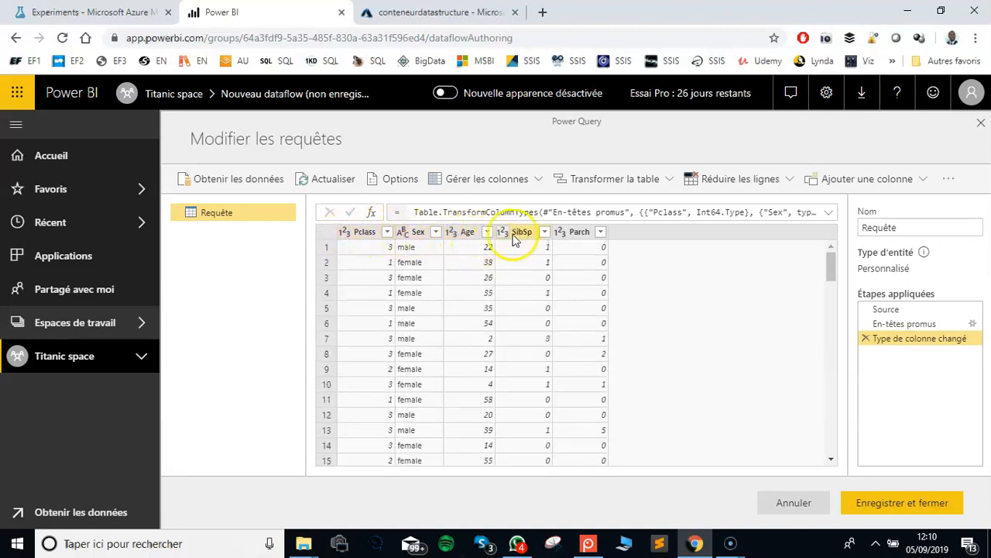
scroll(658, 266, down, 3)
scroll(658, 265, up, 3)
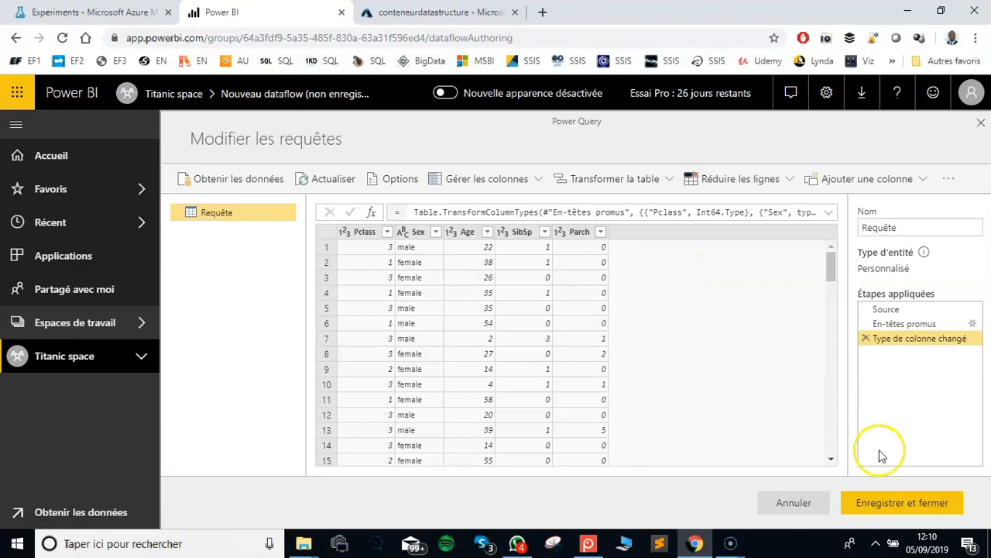
click(880, 503)
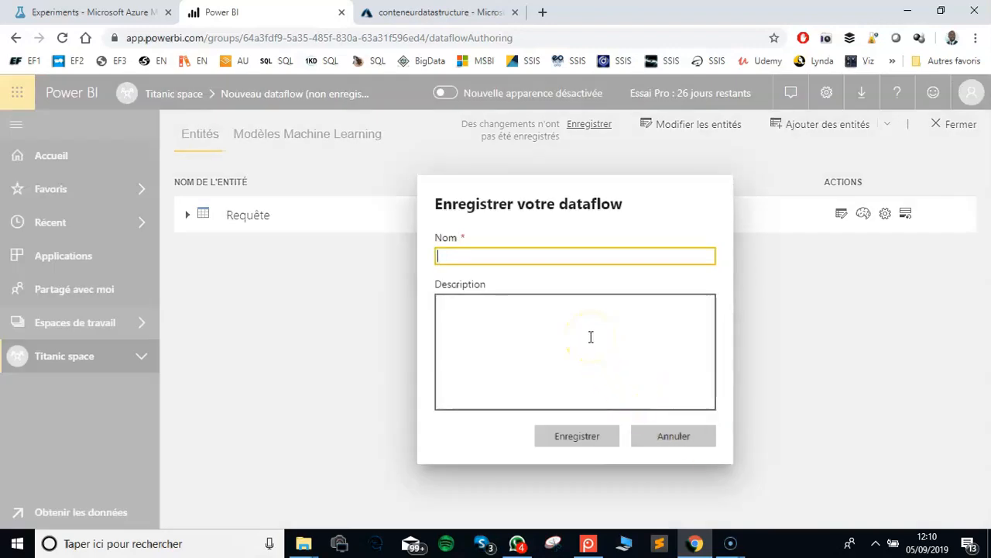
text(TitanicDataFlow)
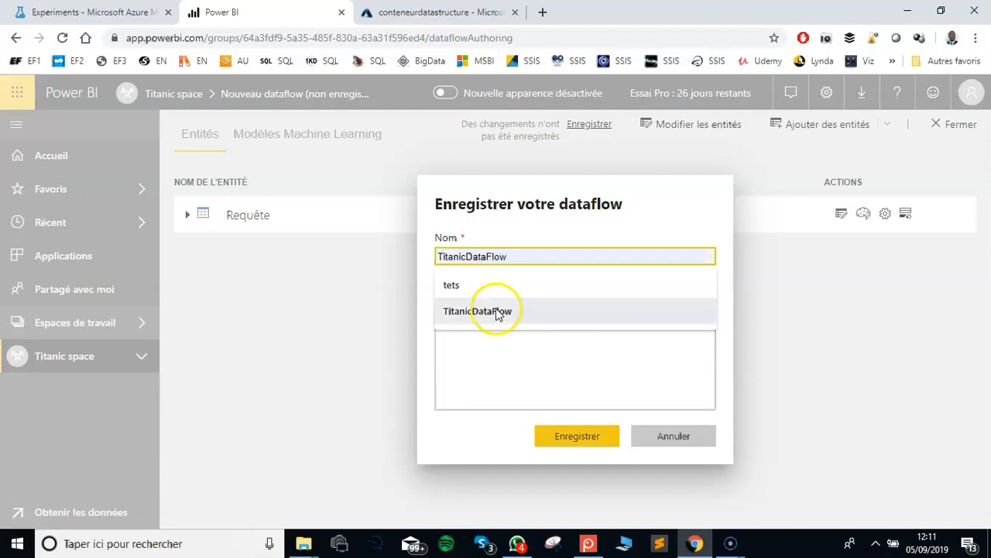
click(498, 310)
click(573, 439)
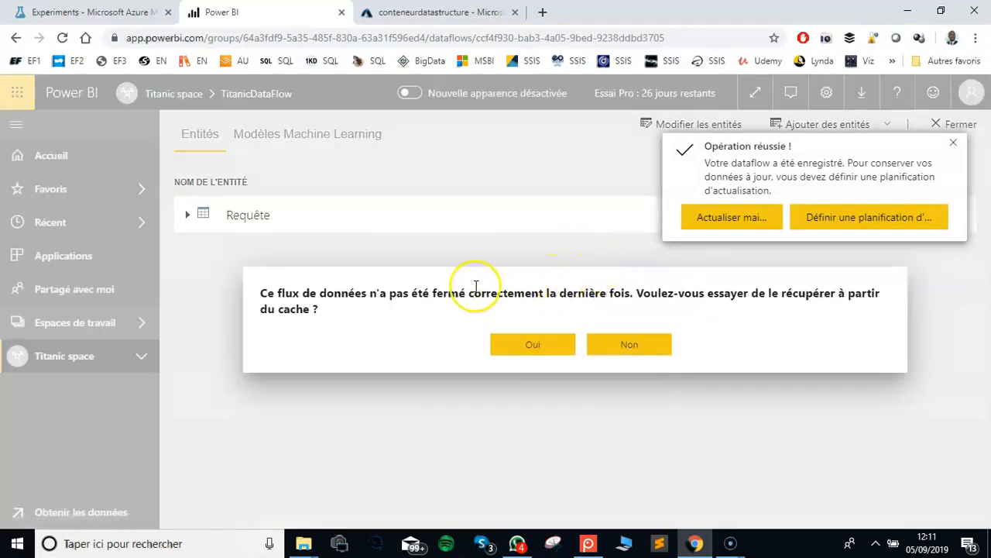
- Refresh the saved dataflow immediately and decline its recovery from the cache
click(732, 223)
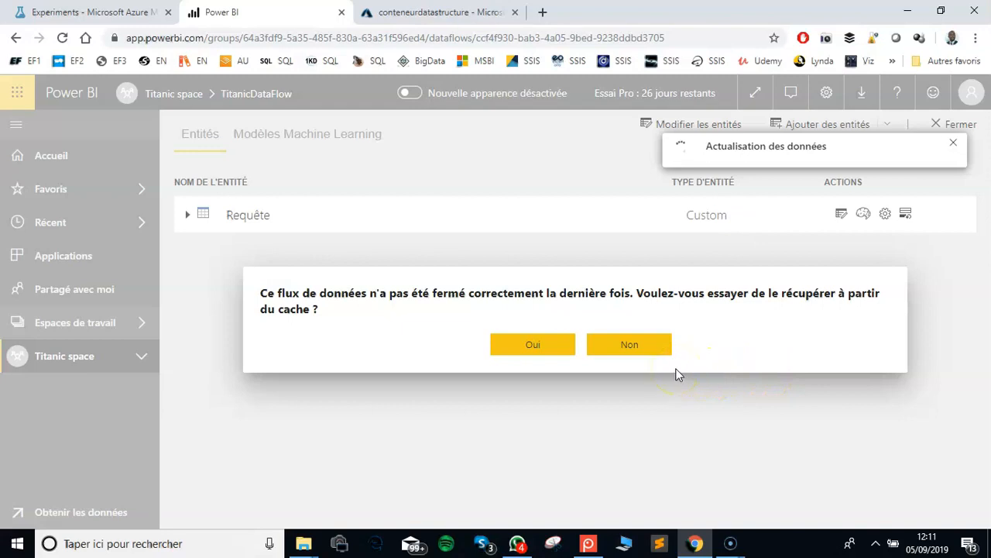
click(630, 346)
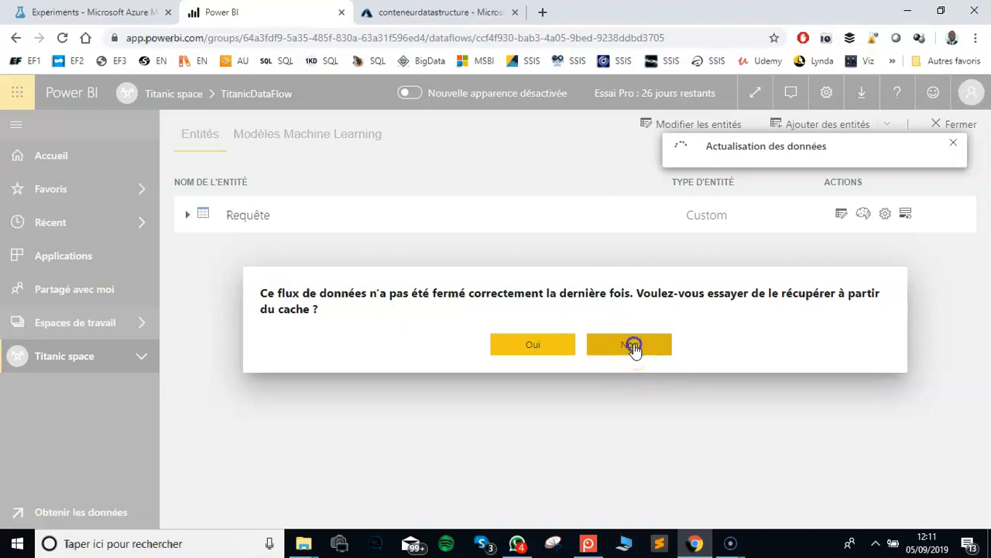
click(632, 345)
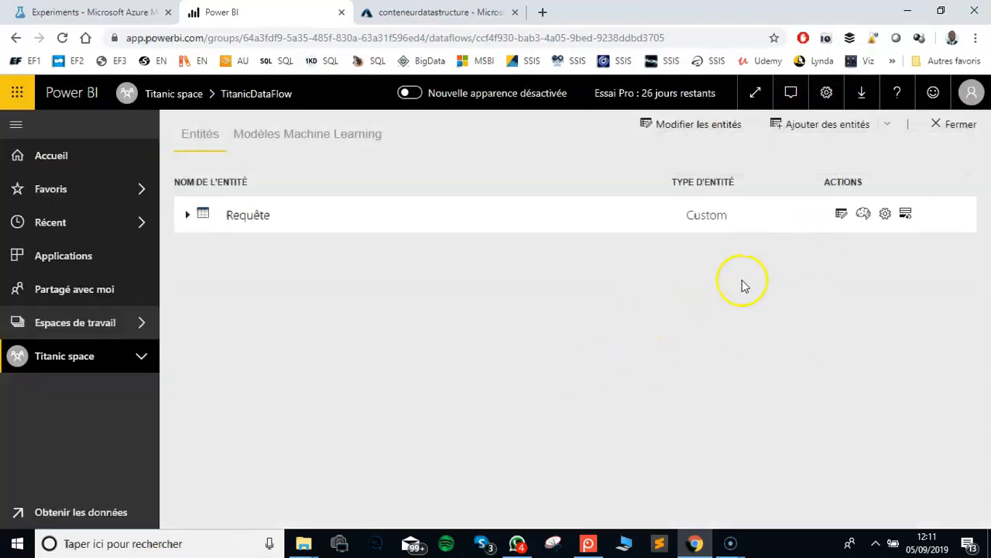
- Open the Requête entity for editing and rename the query as TitanicDataflow
click(840, 217)
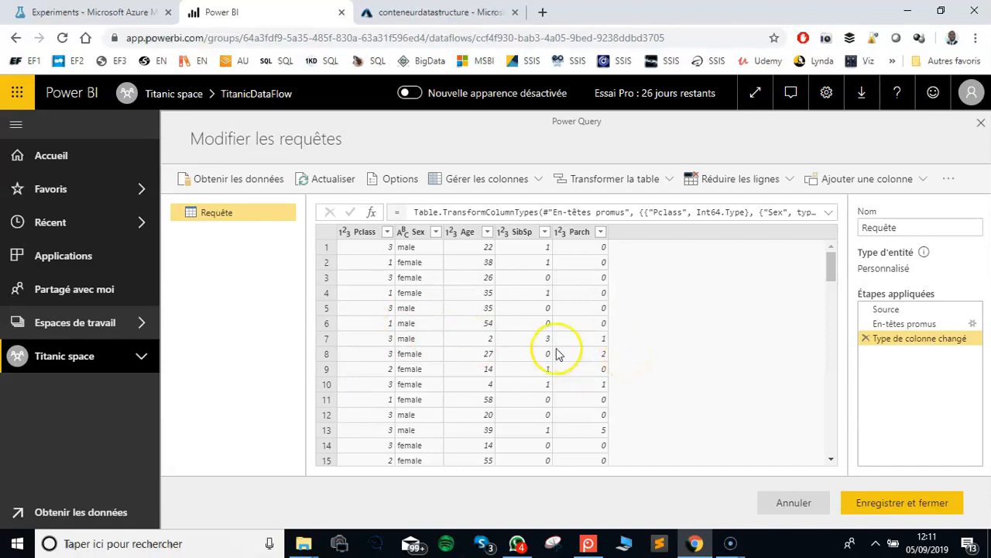
click(917, 225)
drag(917, 225, 863, 225)
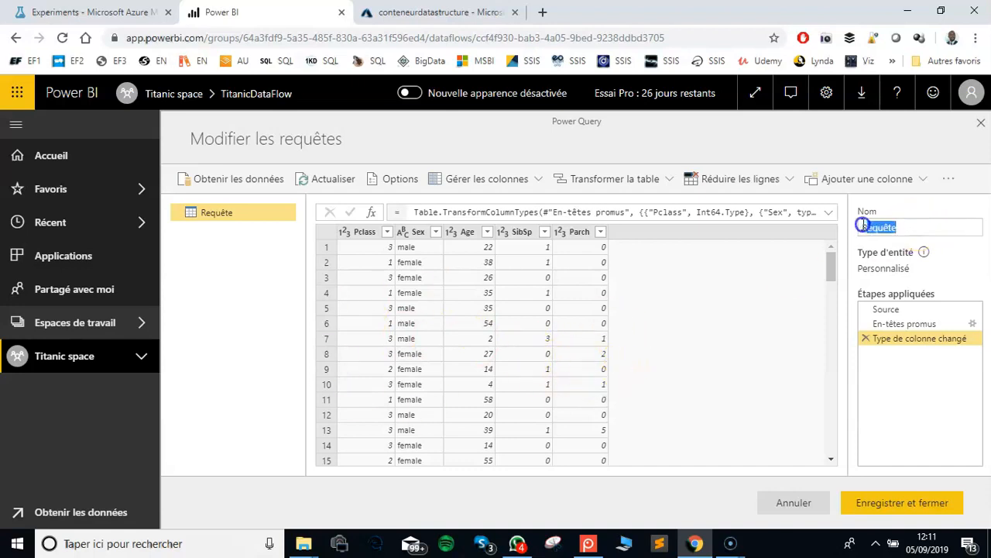
text(TitanicDataflow)
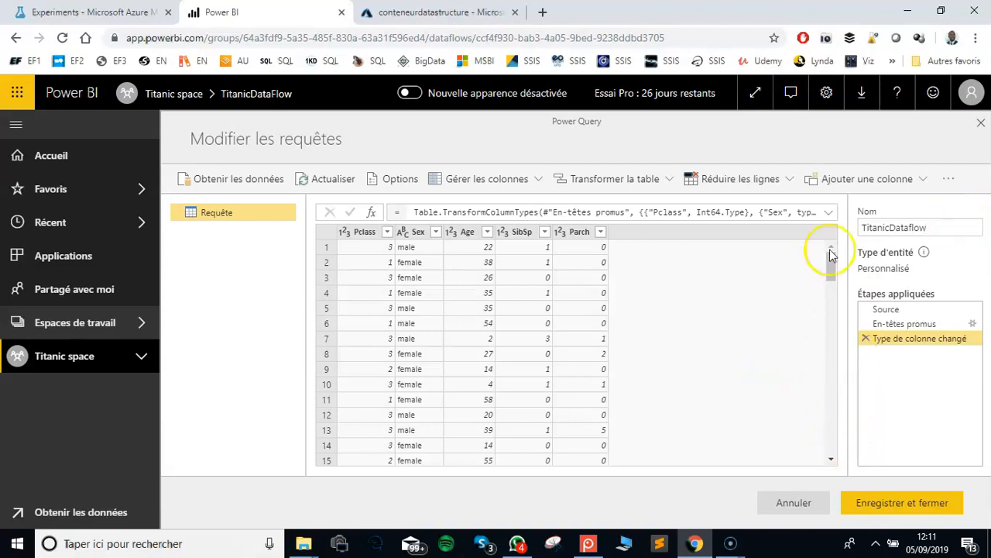
- Apply the AzureML.ApprentissagesupforTitanicData model from Insights IA to the query with its matching input columns, and accept combining data from several sources
click(950, 184)
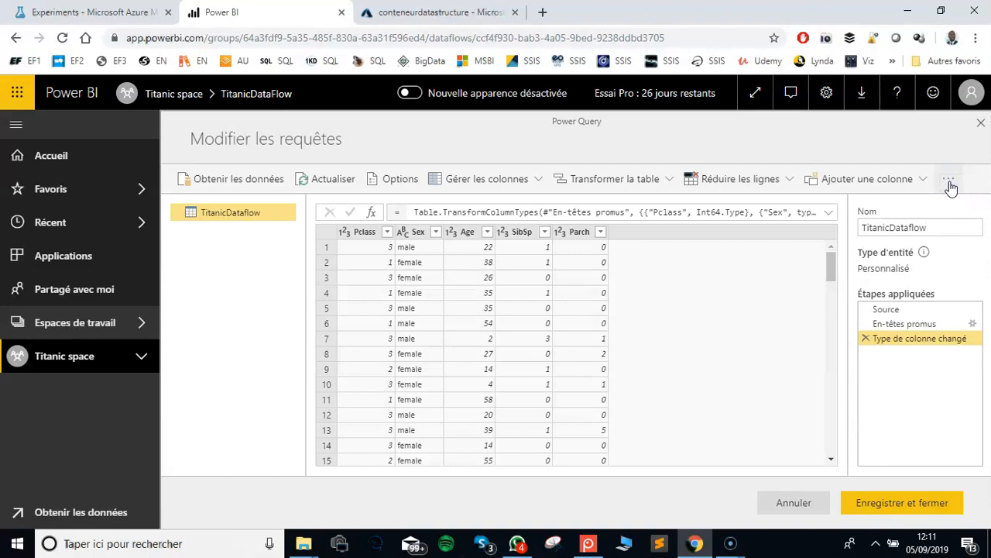
click(950, 182)
click(861, 208)
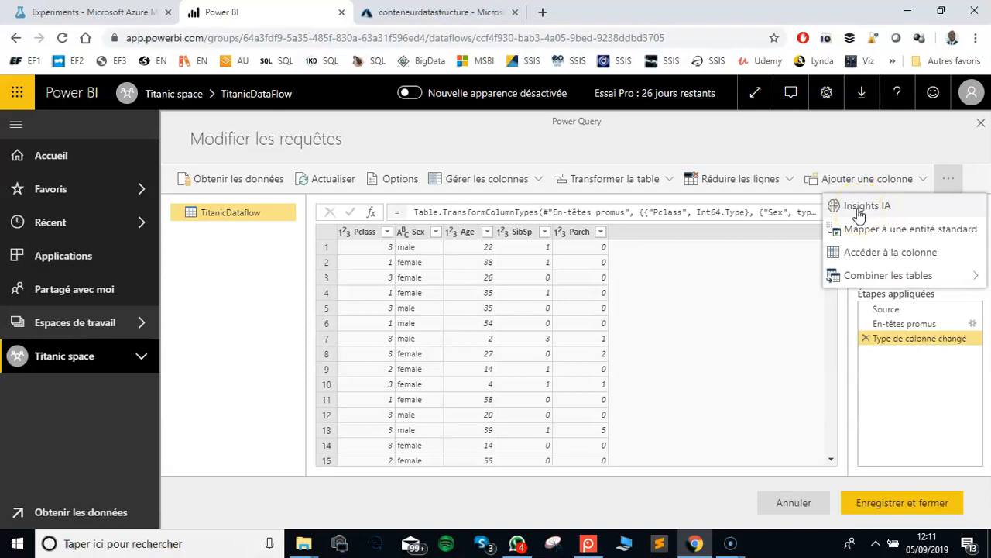
click(860, 207)
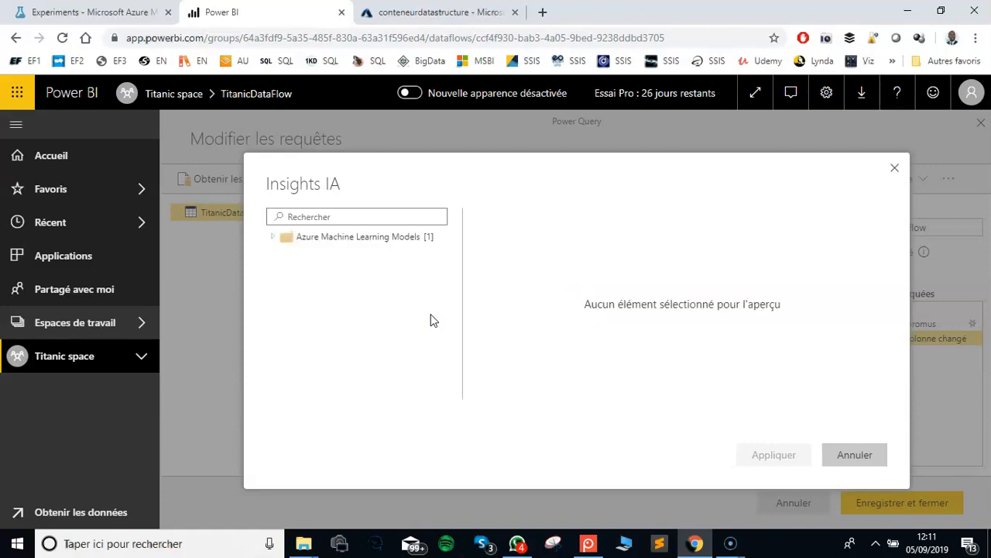
click(273, 236)
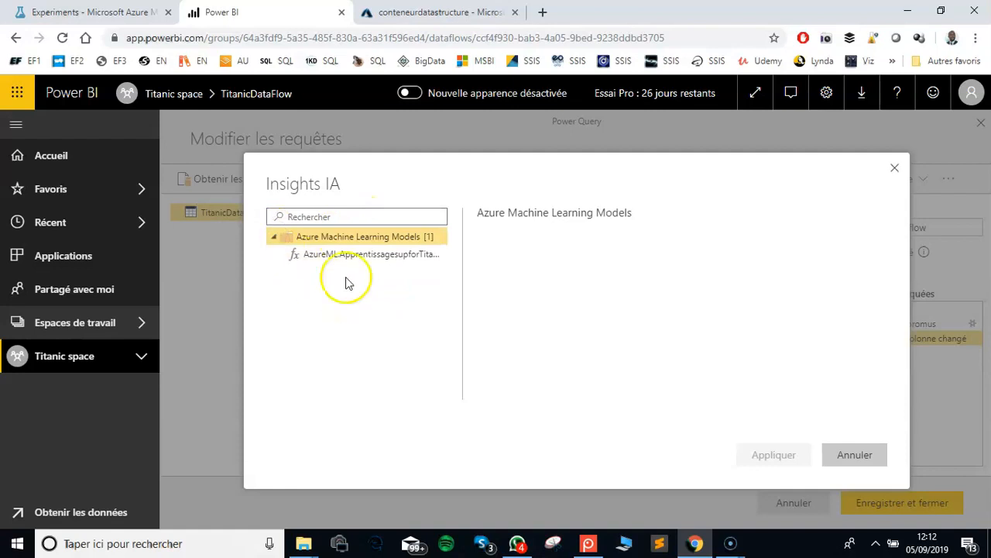
click(348, 254)
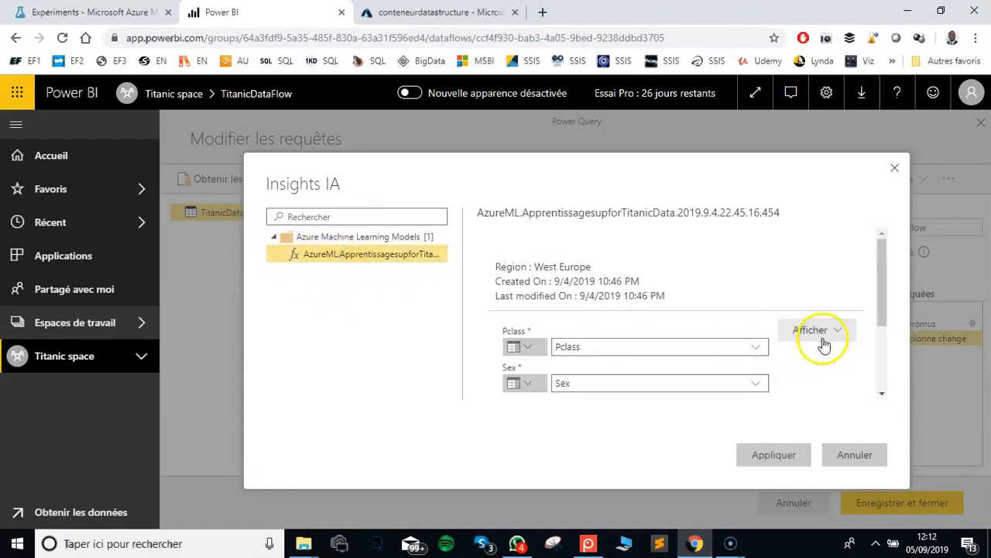
drag(880, 268, 883, 339)
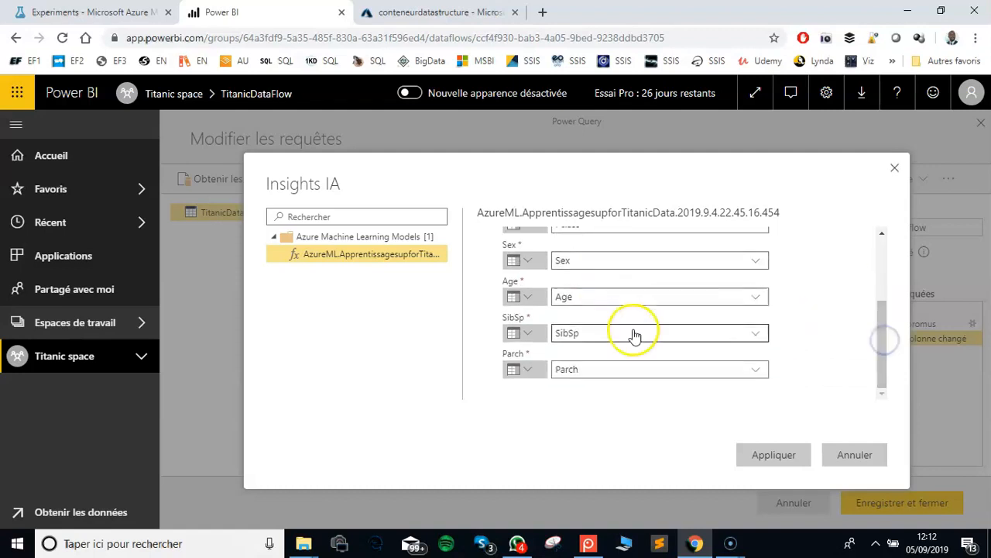
click(760, 455)
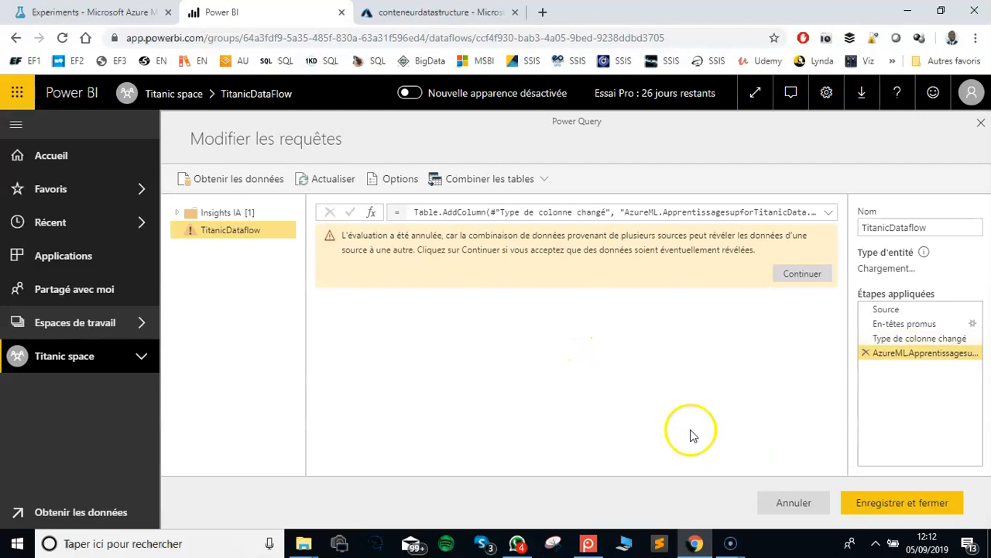
click(804, 274)
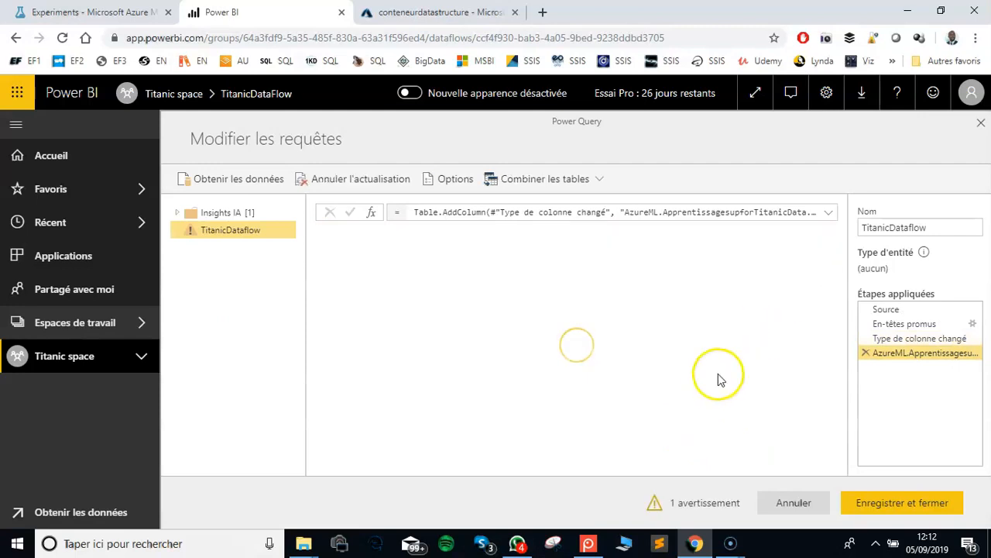
- Expand the AzureML record column into Scored Labels and Scored Probabilities without using the original column name as prefix
drag(689, 460, 771, 463)
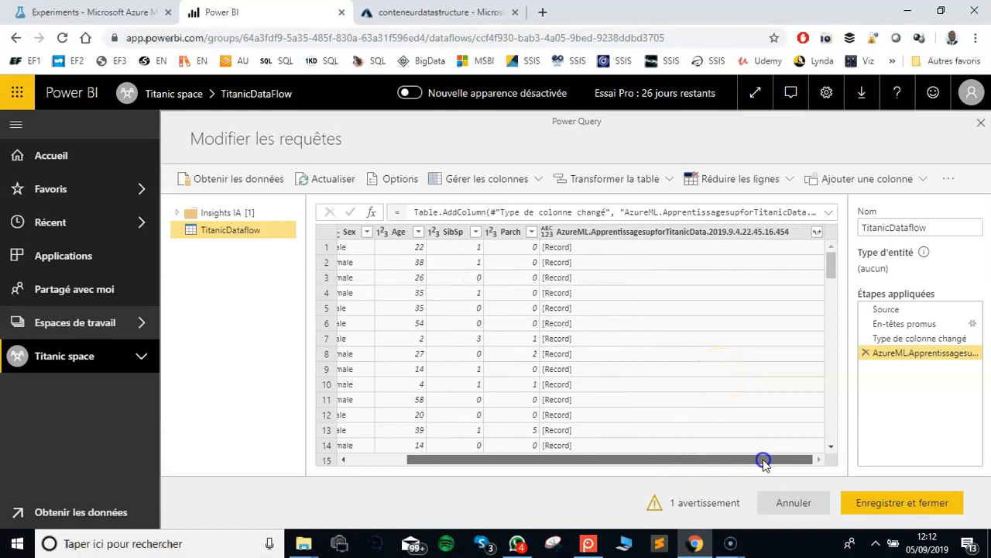
click(705, 503)
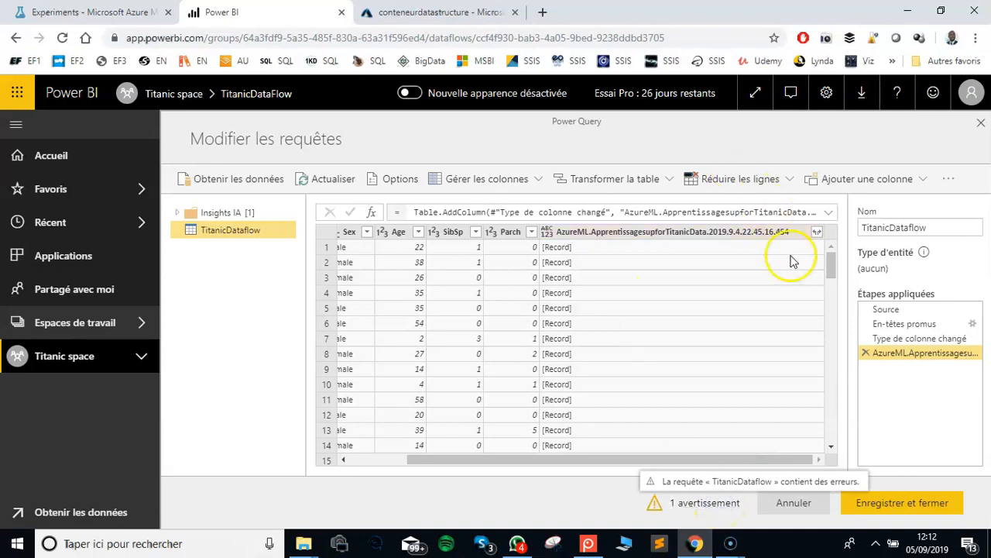
click(816, 231)
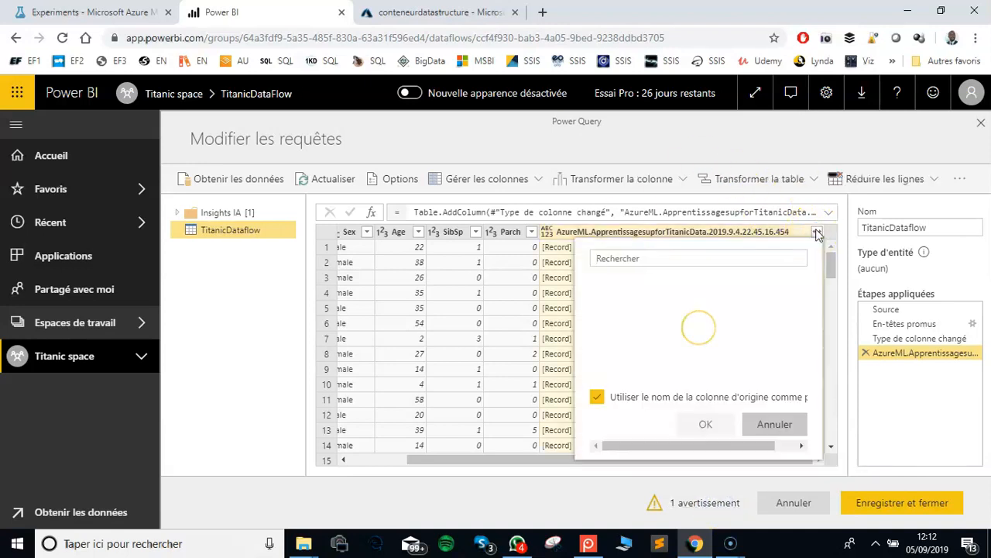
click(596, 396)
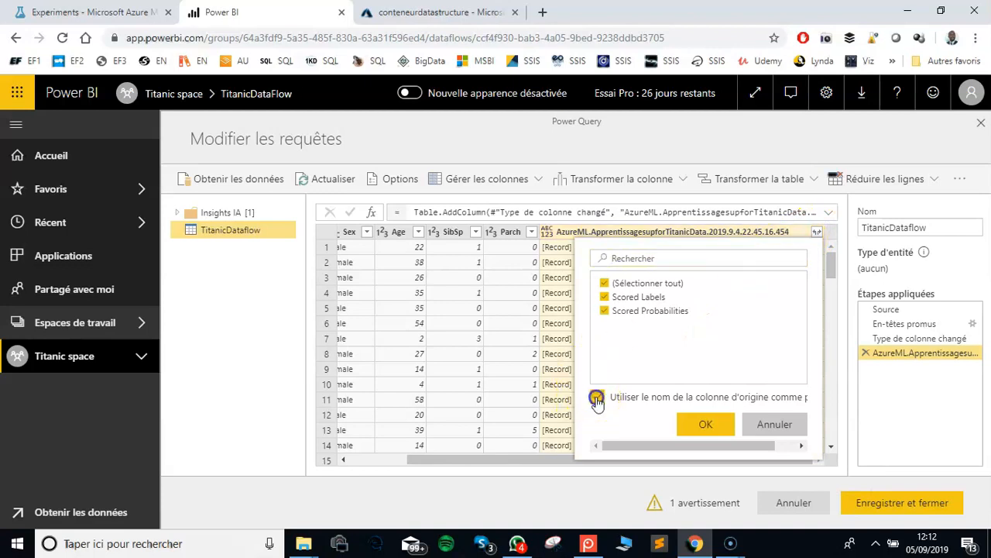
click(705, 430)
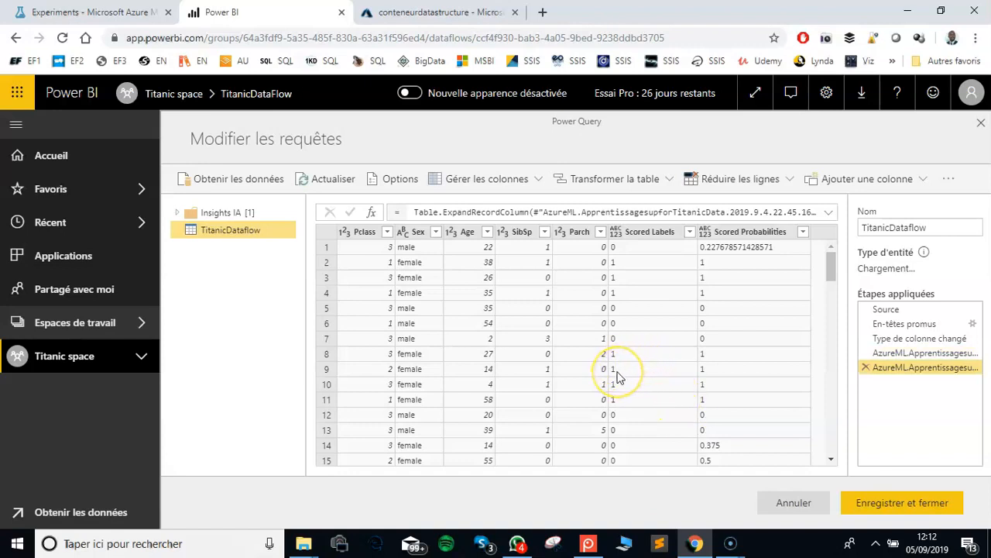
- Rename the Scored Labels column as prediction
click(660, 233)
double_click(659, 232)
text(predic)
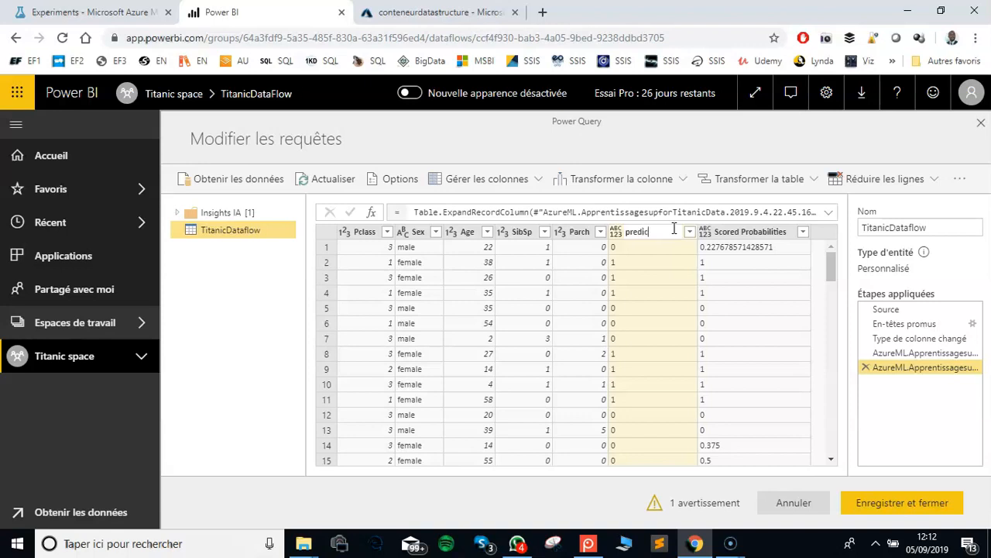
- Rename the Scored Probabilities column as Probabilite and capitalize the prediction column's name as Prediction
click(763, 234)
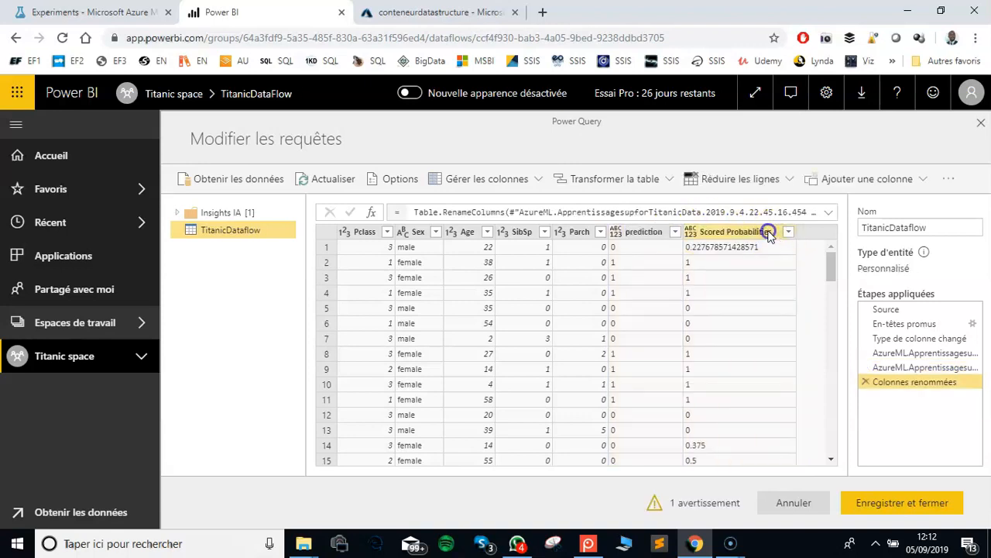
double_click(769, 233)
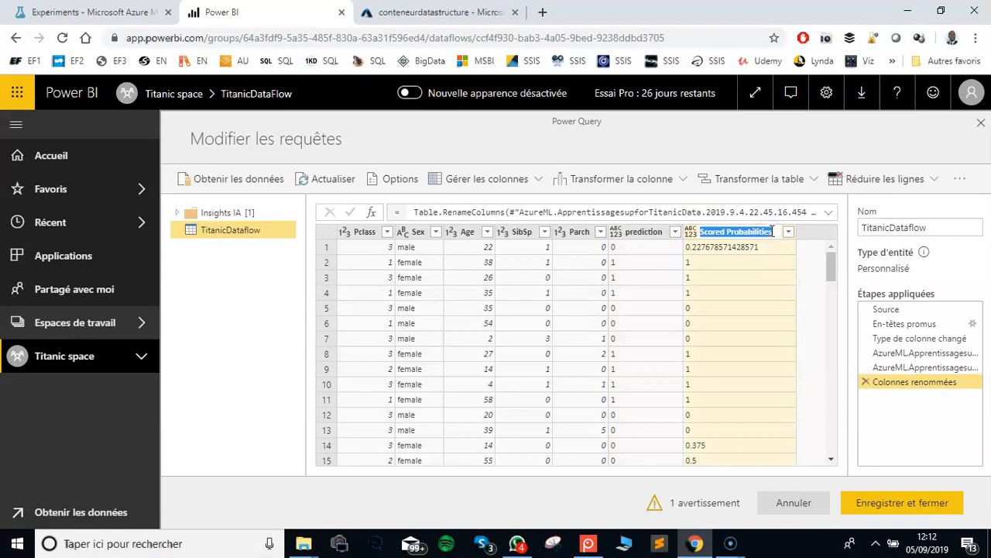
text(P)
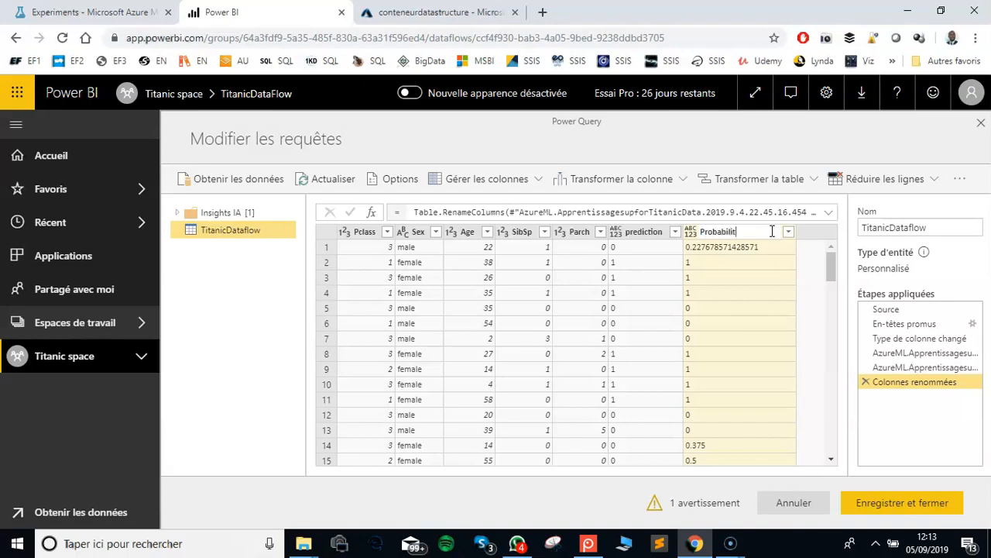
text(é)
key(Return)
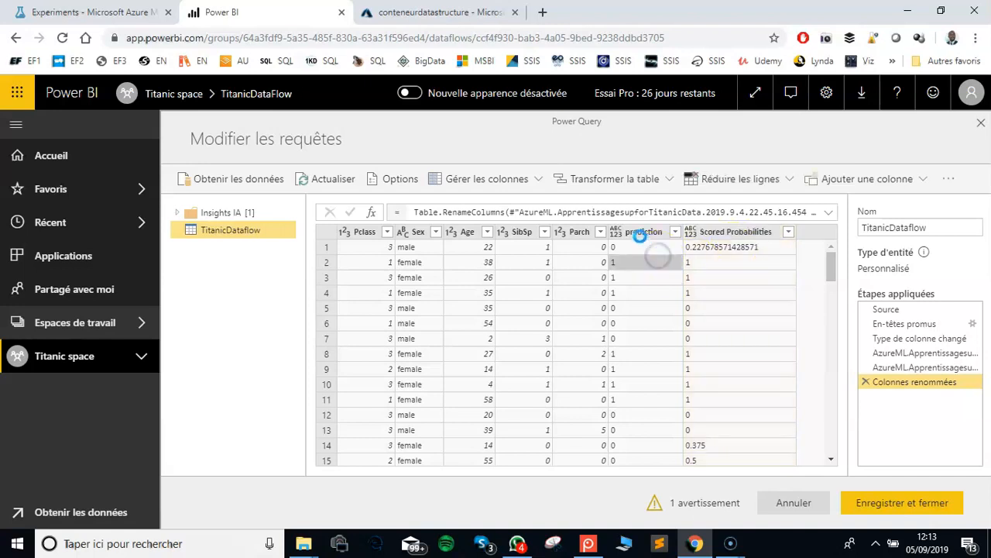
click(634, 235)
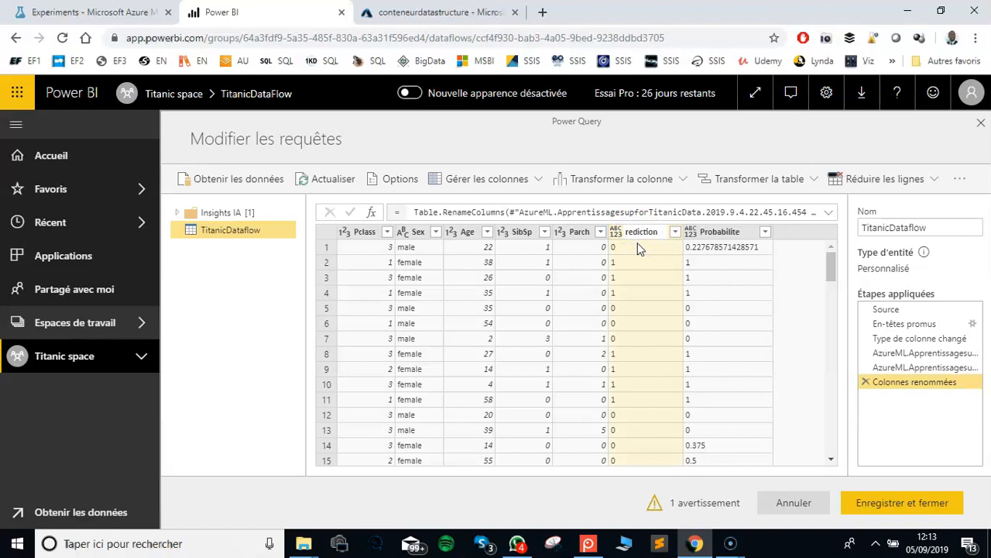
click(659, 276)
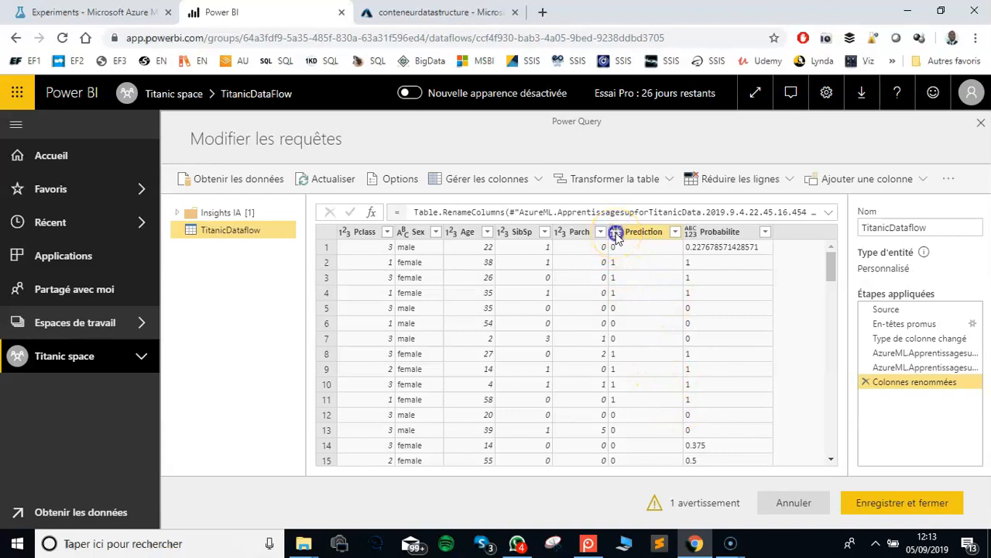
- Change the Prediction column's data type to text and replace its 0 values with PasSurvivant
click(615, 233)
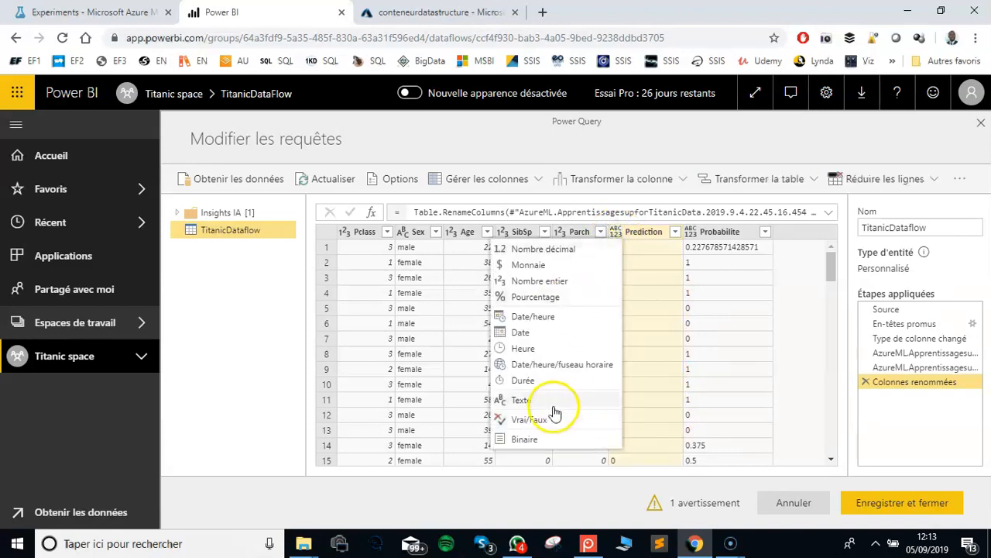
click(527, 401)
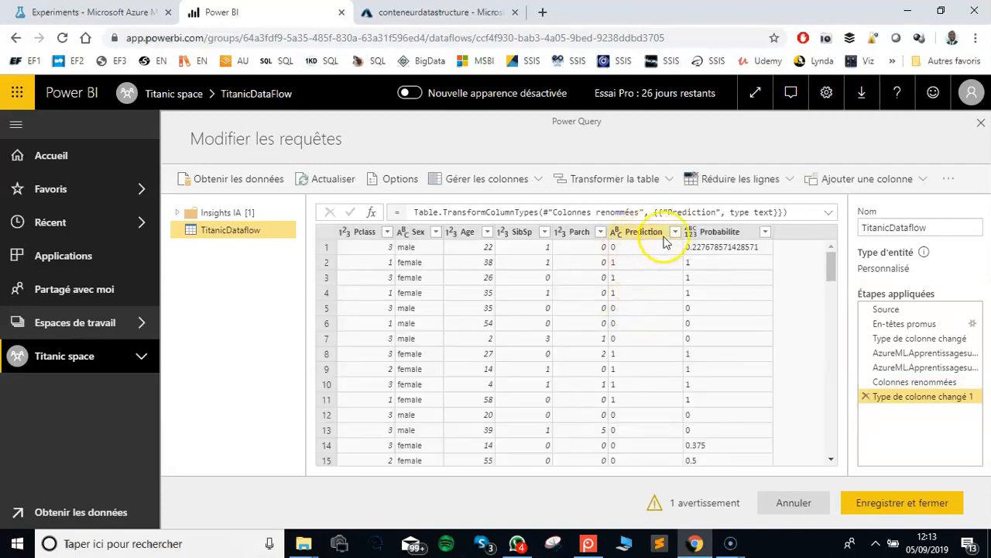
click(650, 232)
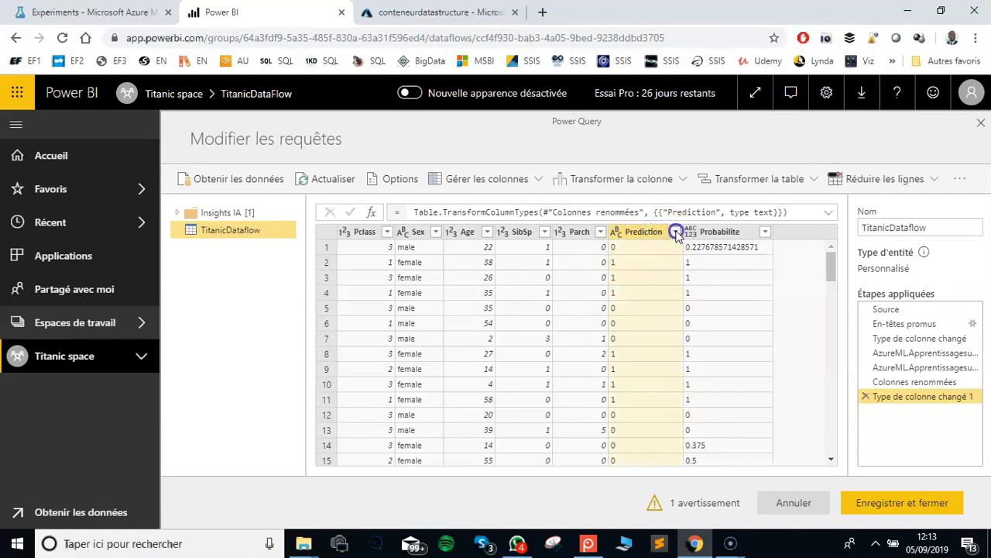
click(675, 232)
click(633, 234)
right_click(636, 232)
click(640, 236)
right_click(640, 237)
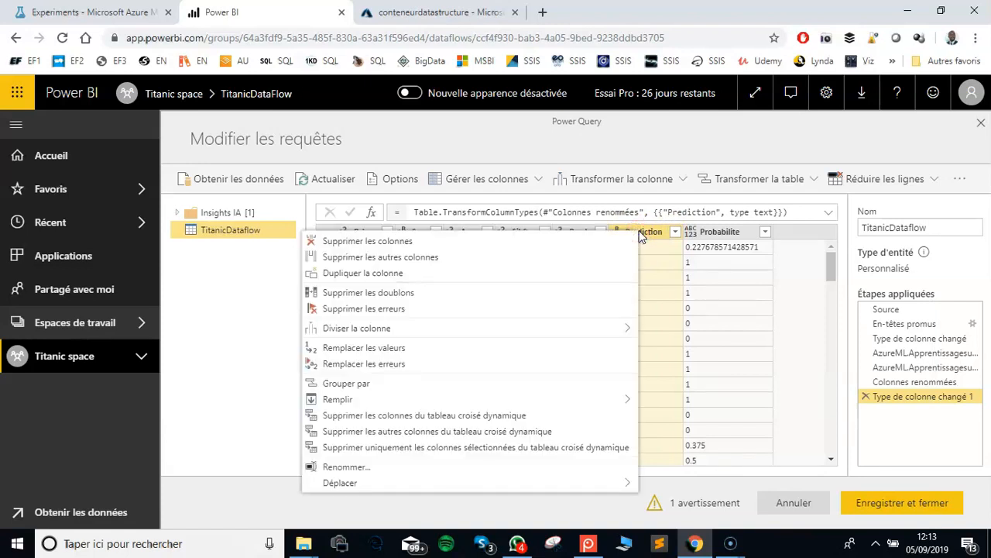
click(425, 348)
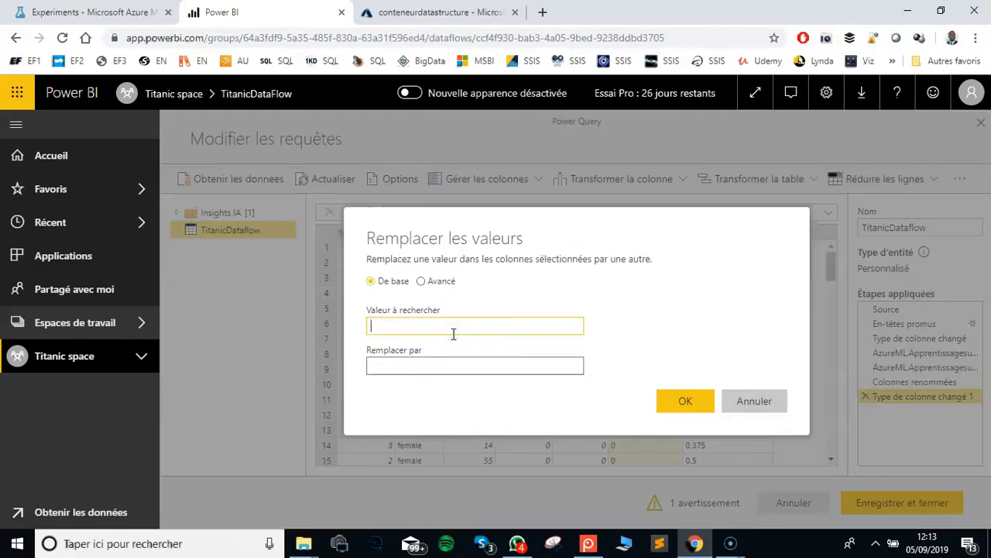
click(429, 366)
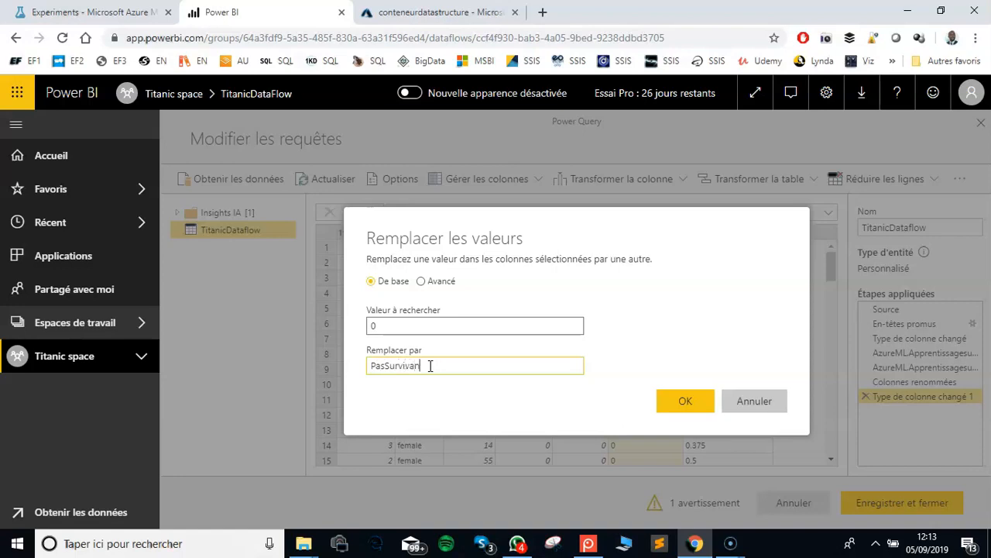
drag(398, 365, 369, 364)
key(ctrl+c)
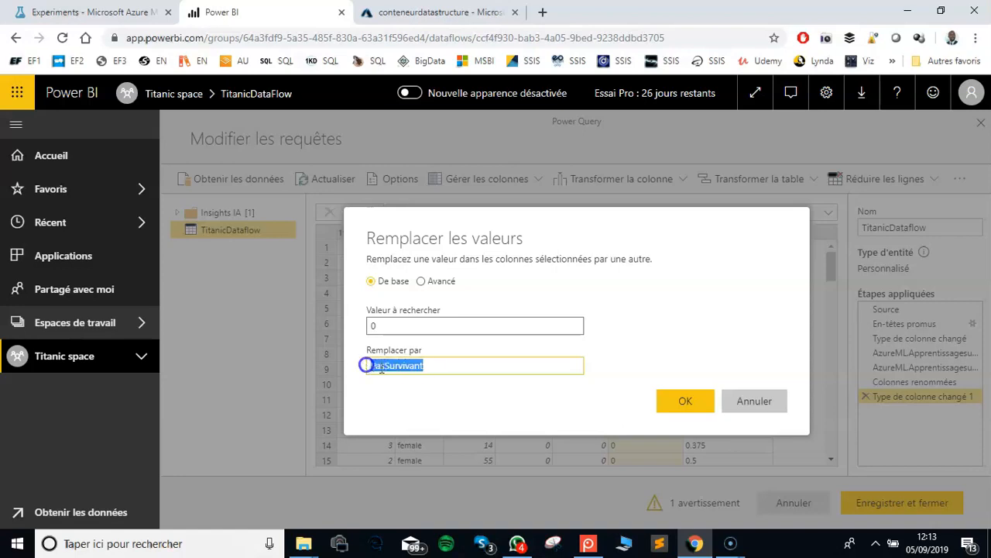
click(669, 404)
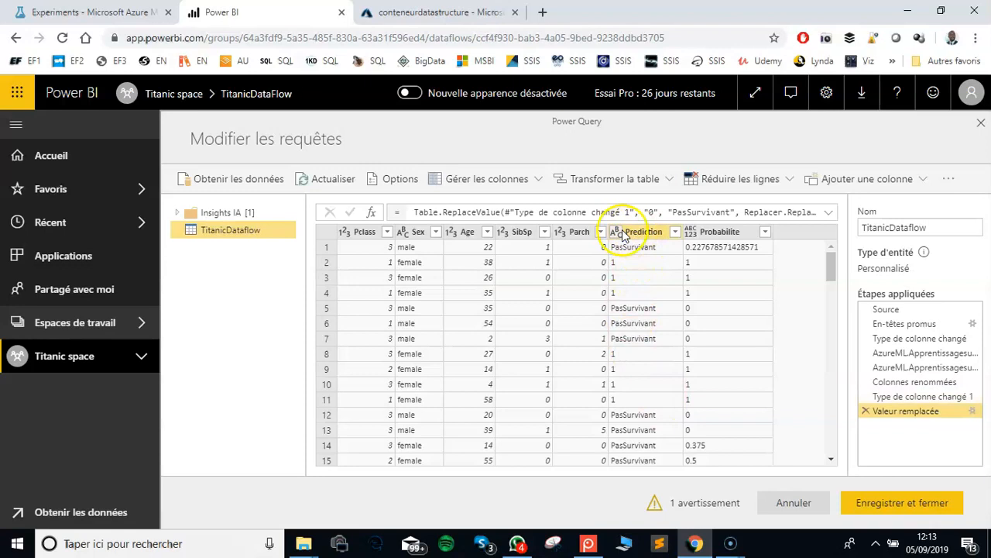
- Replace the value 1 with Survivant in the Prediction column
right_click(642, 235)
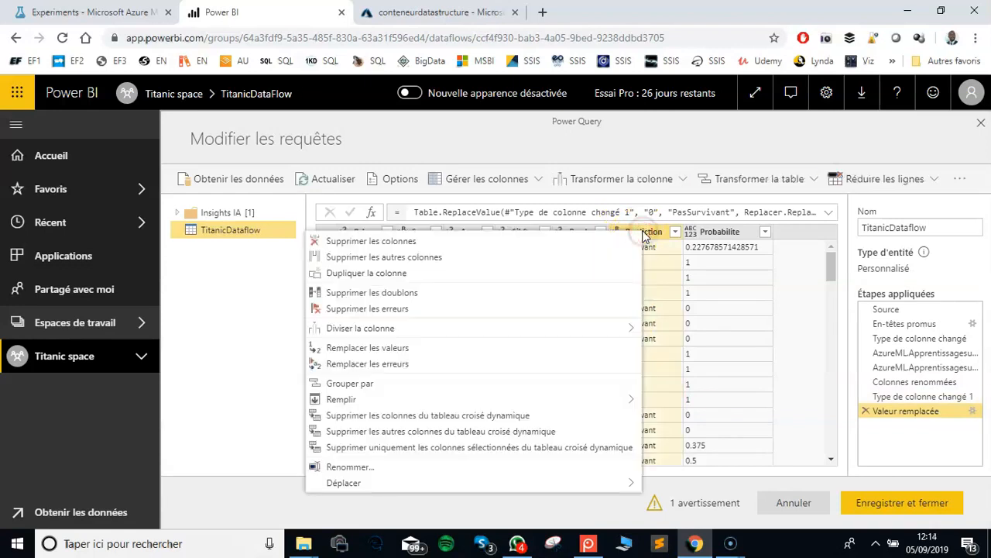
click(424, 349)
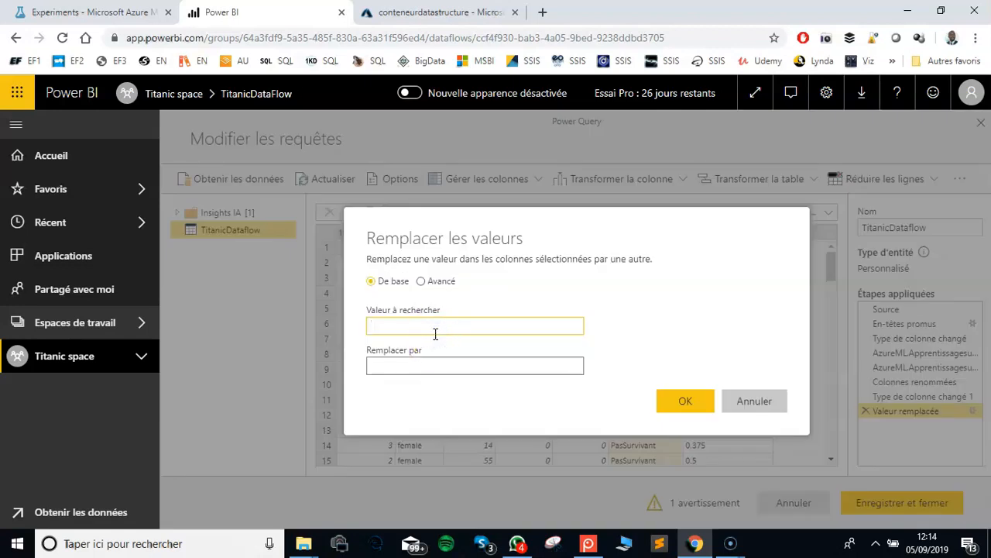
click(427, 365)
key(ctrl+v)
drag(385, 366, 359, 366)
key(BackSpace)
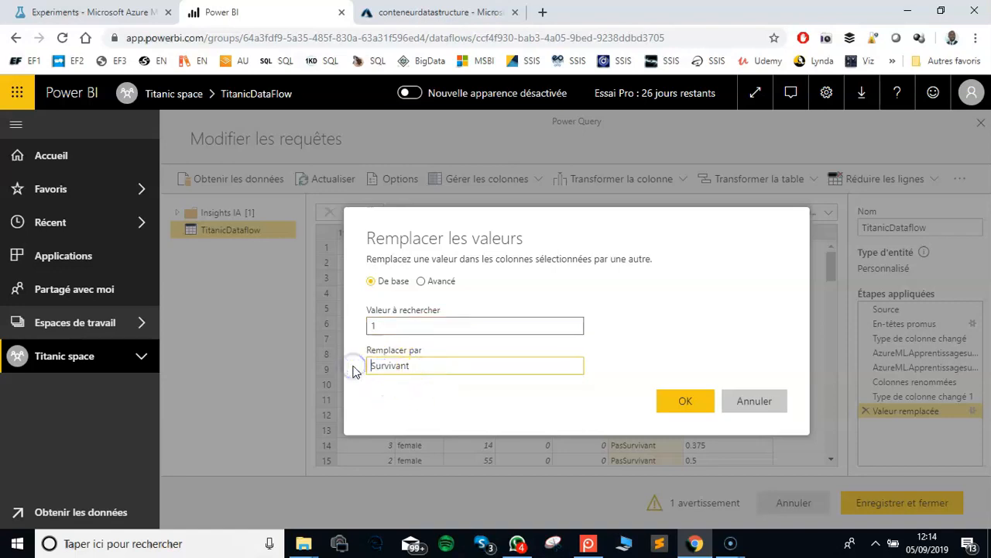
click(671, 402)
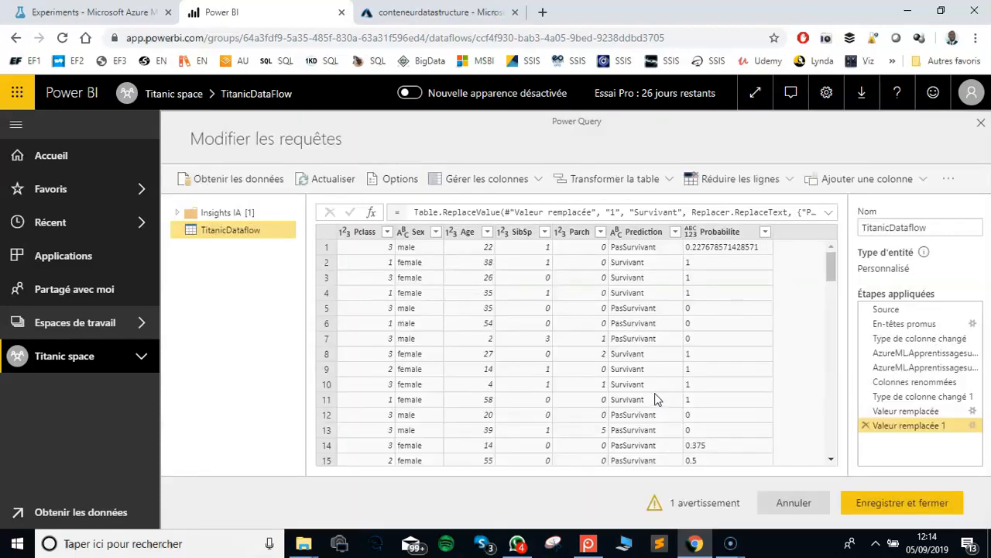
- Check the replaced Prediction values across the rows, and save the query changes and close the Power Query editor
click(619, 398)
scroll(619, 401, down, 2)
scroll(618, 401, up, 2)
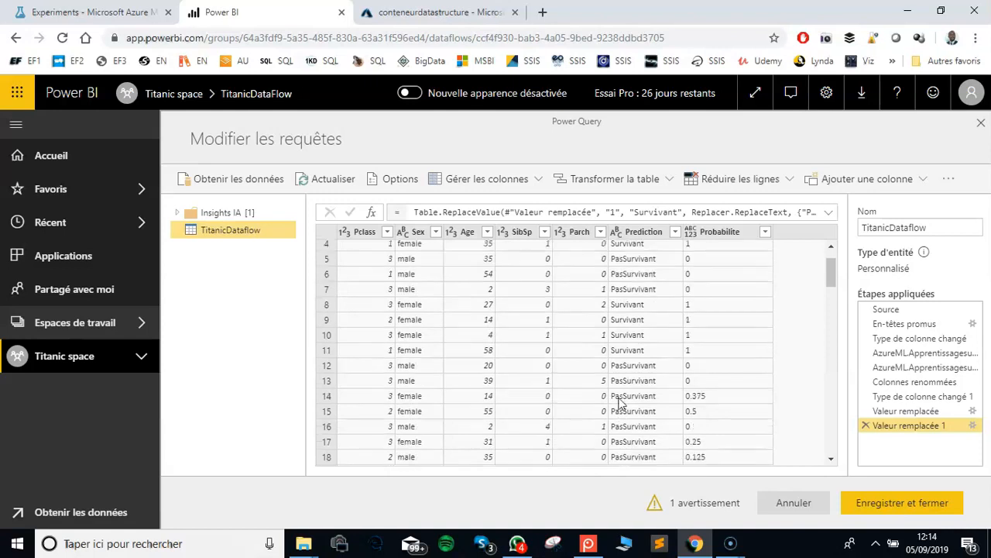
scroll(619, 401, down, 3)
scroll(619, 401, up, 3)
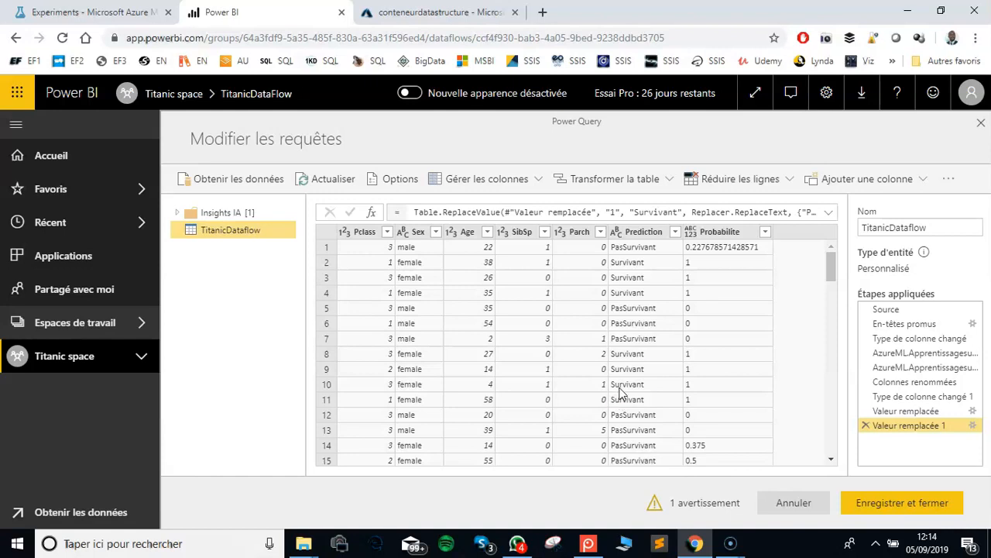
click(888, 505)
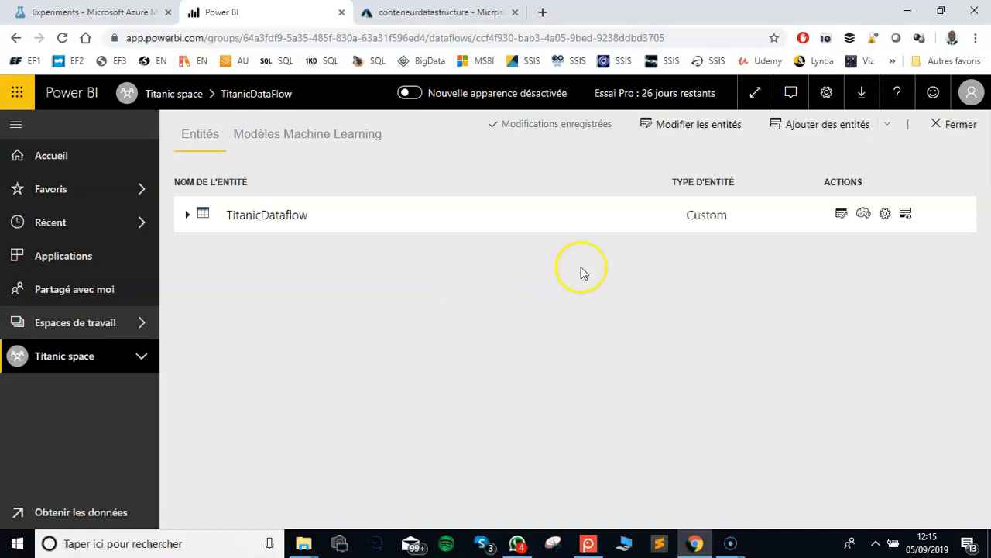
- Expand the TitanicDataflow entity to view its fields, and return to the list of dataflows in Titanic space
click(271, 223)
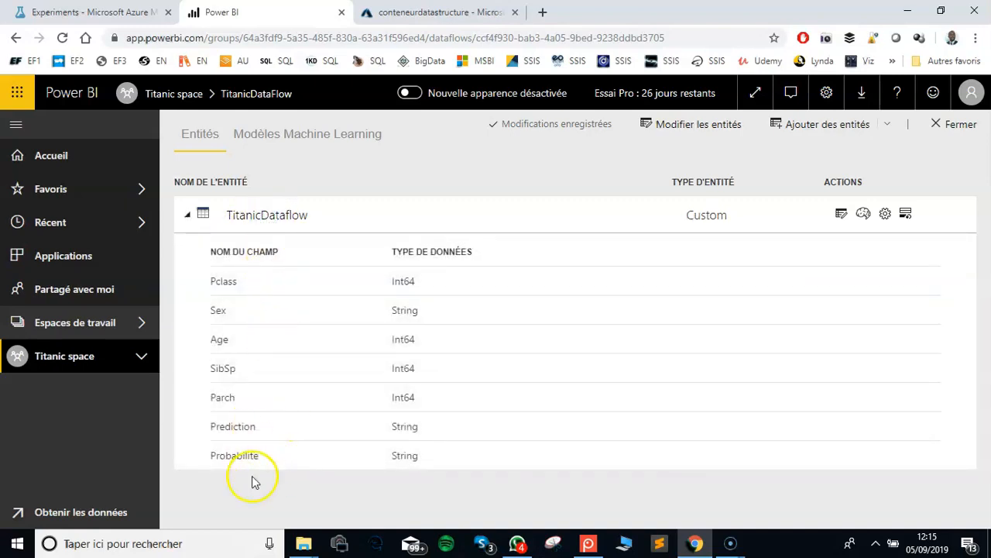
click(73, 370)
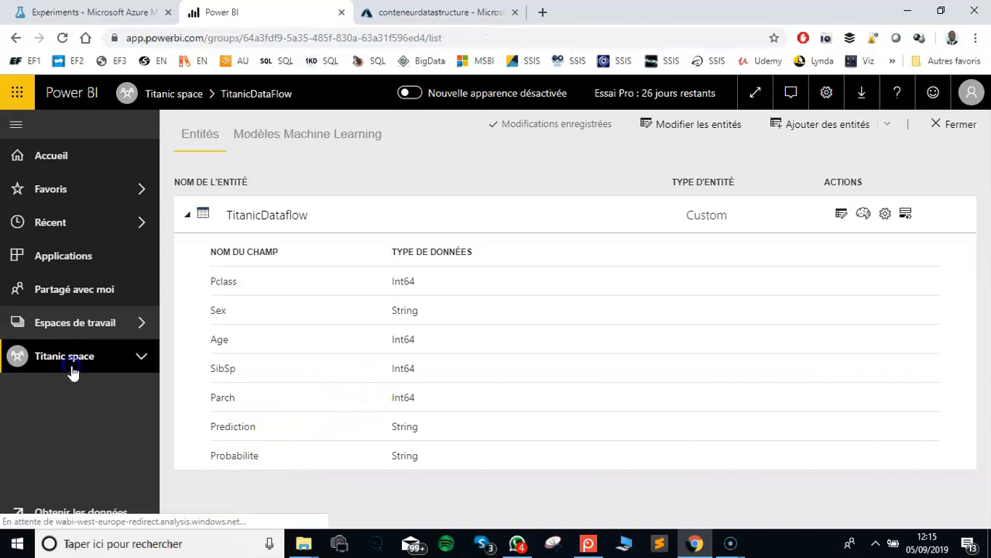
click(547, 206)
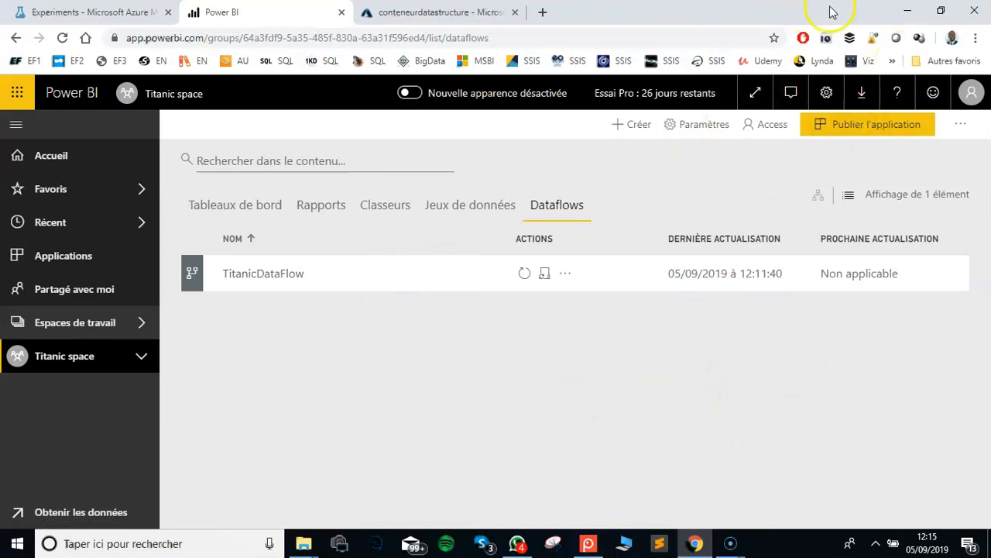
- Switch to Power BI Desktop FR from the desktop, dismissing its start screen and collapsing the report's filters area
click(907, 11)
double_click(319, 23)
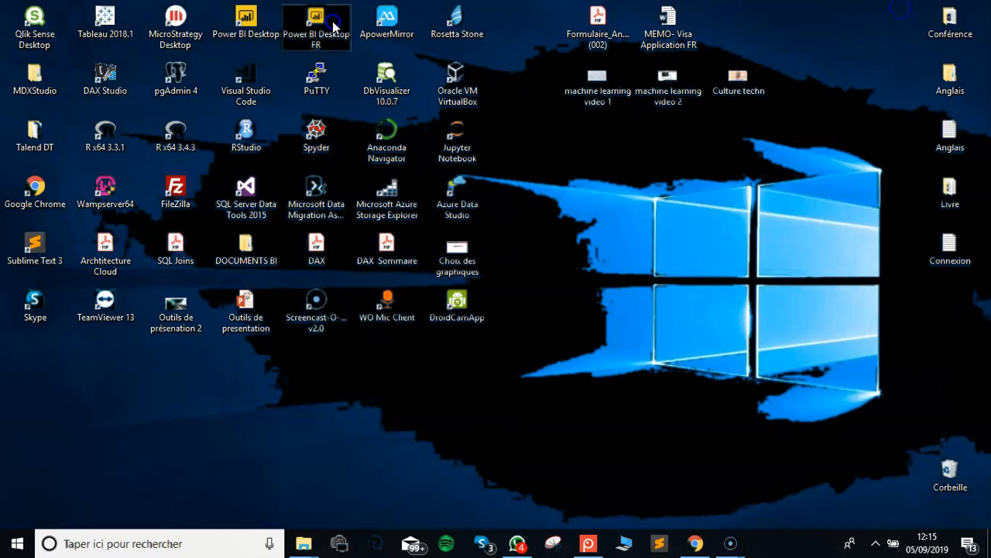
click(667, 332)
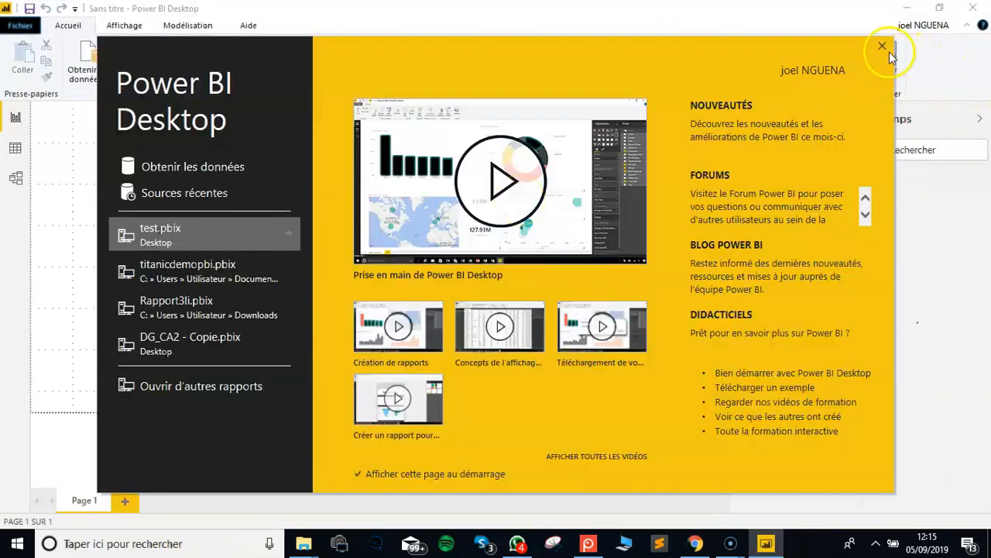
click(887, 46)
click(718, 119)
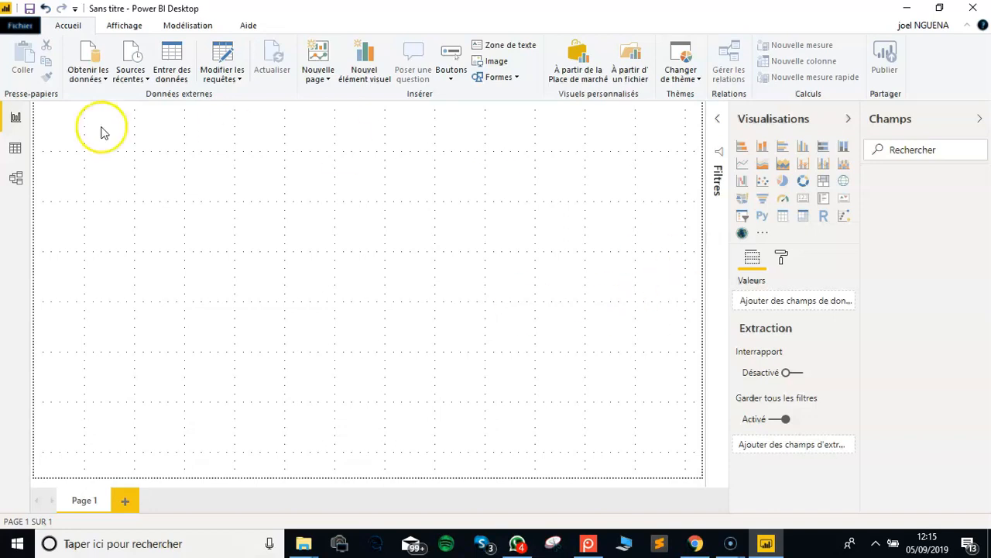
click(93, 75)
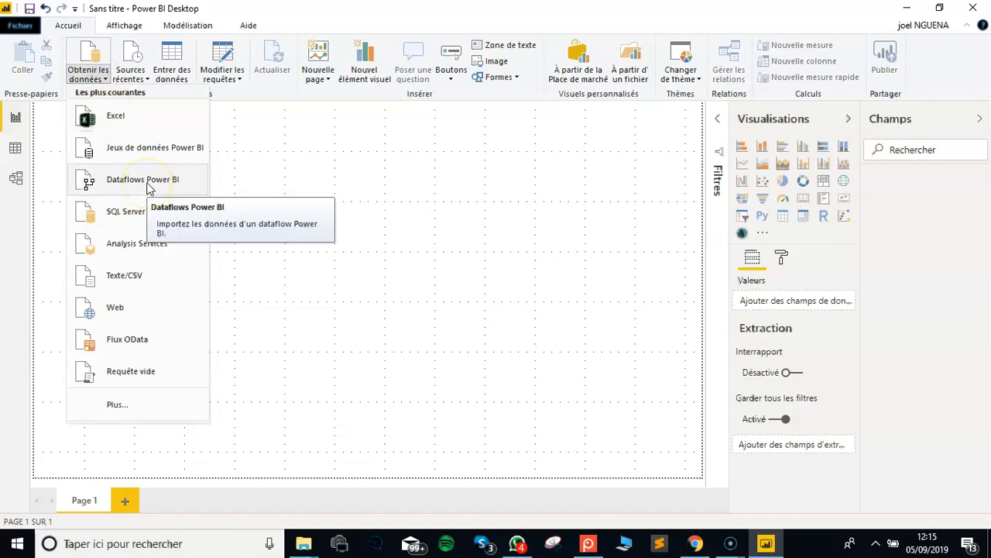
click(144, 180)
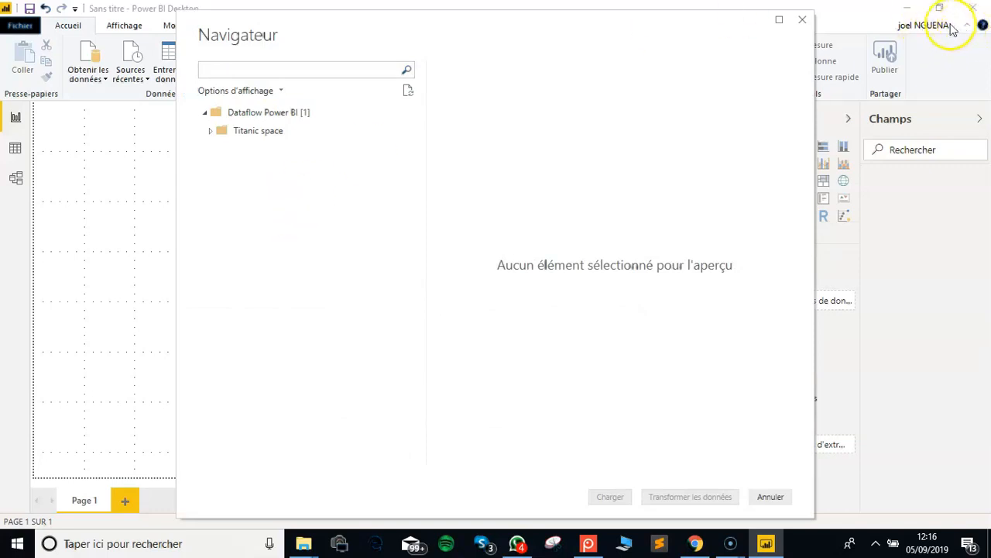
click(800, 21)
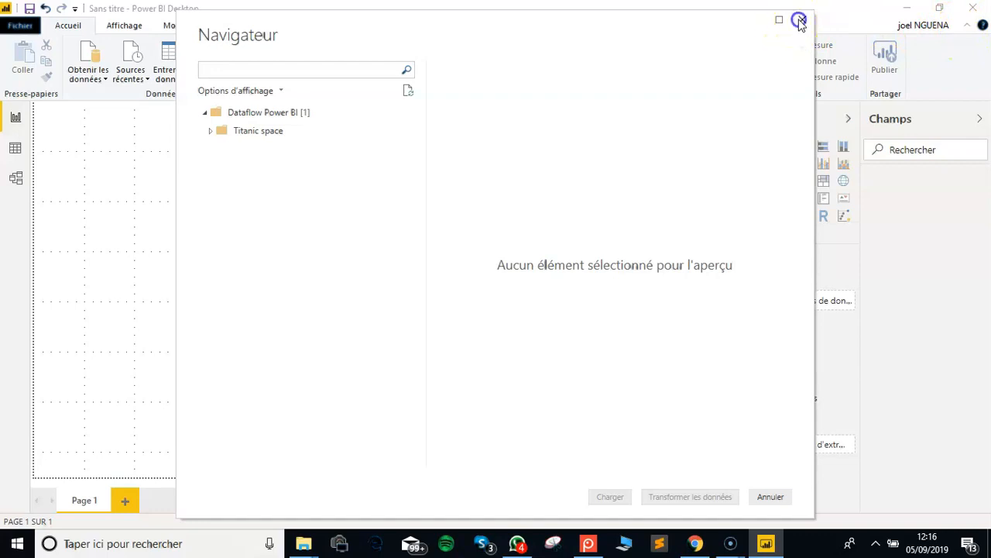
- Check which account is signed in to Power BI Desktop
click(968, 25)
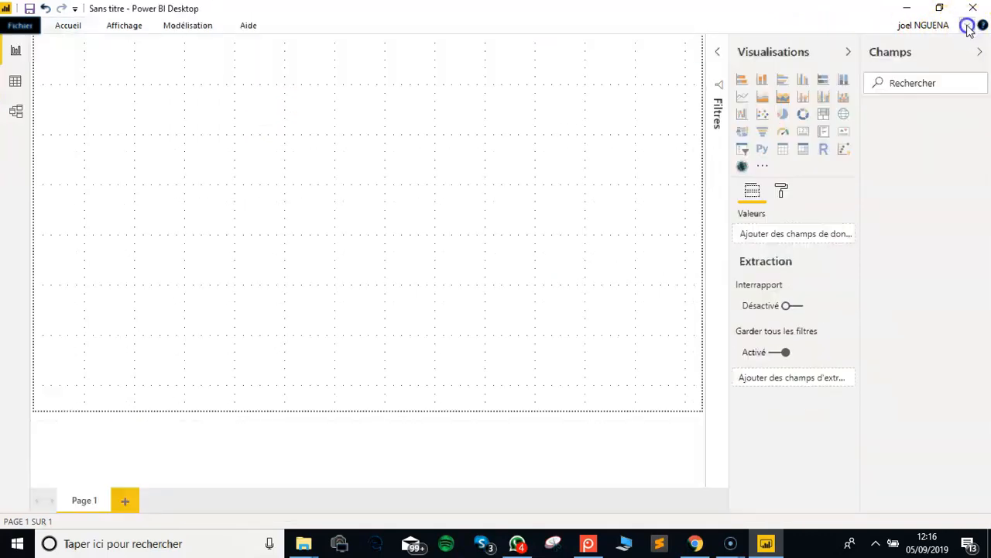
click(968, 26)
click(926, 26)
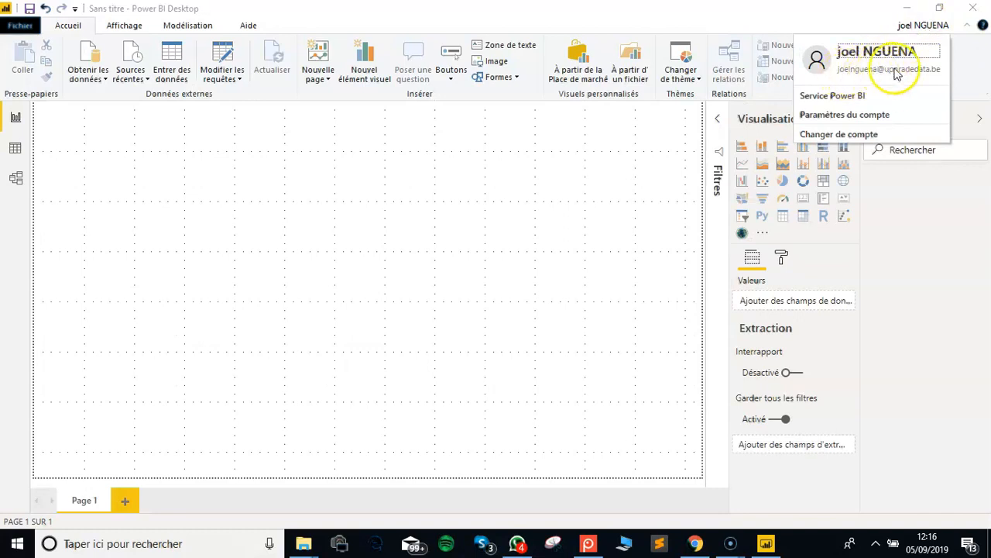
click(439, 181)
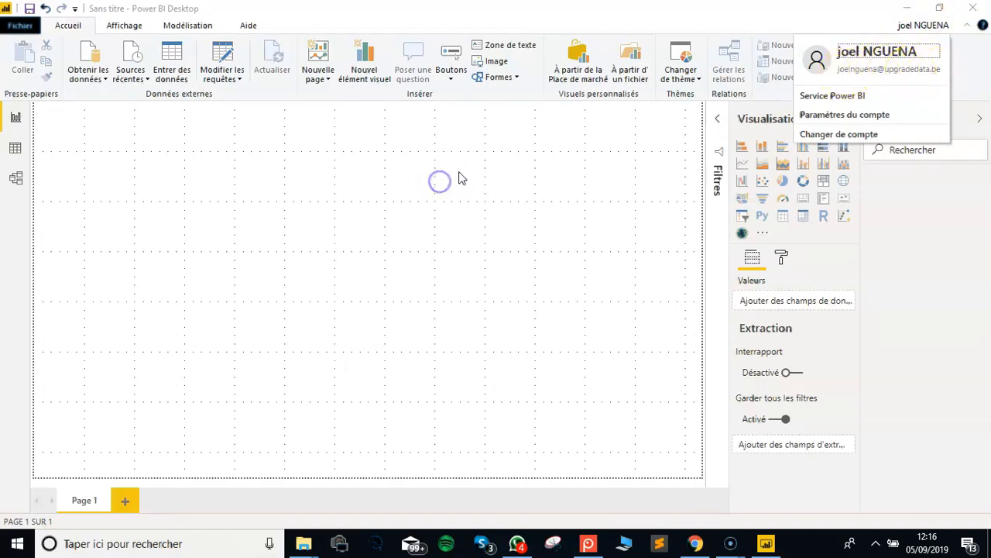
- Get data from Dataflows Power BI and select the TitanicDataflow table of TitanicDataFlow in Titanic space
click(92, 78)
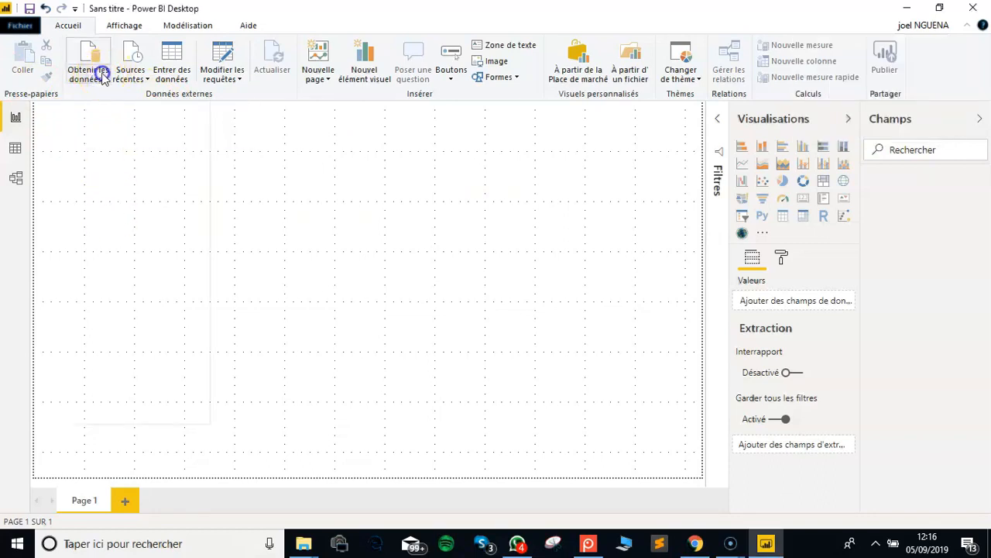
click(100, 76)
click(146, 186)
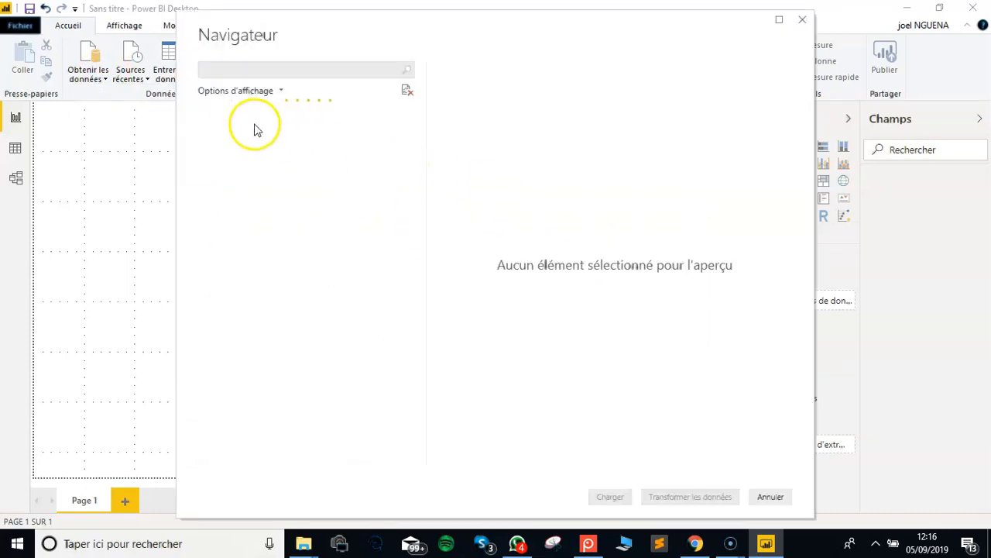
click(210, 132)
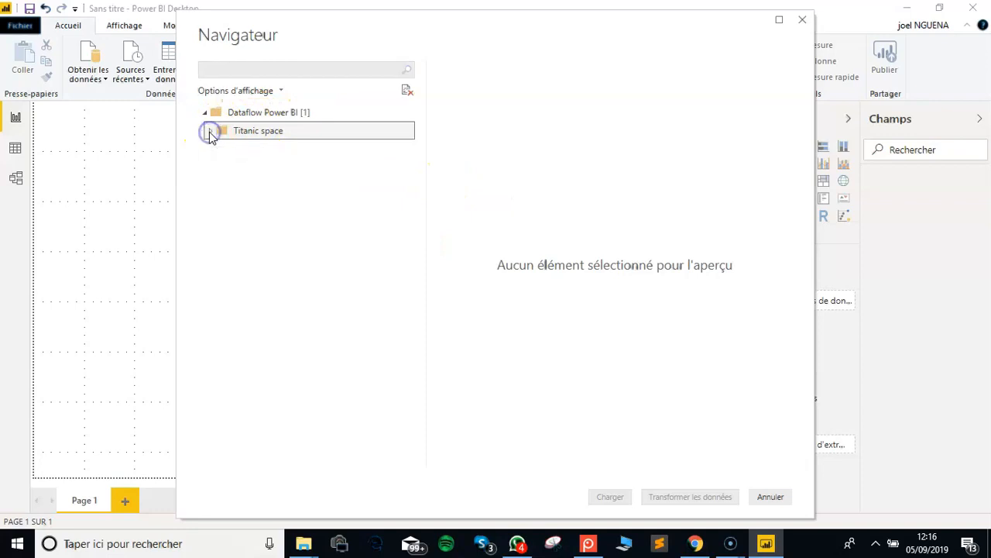
click(216, 150)
click(233, 168)
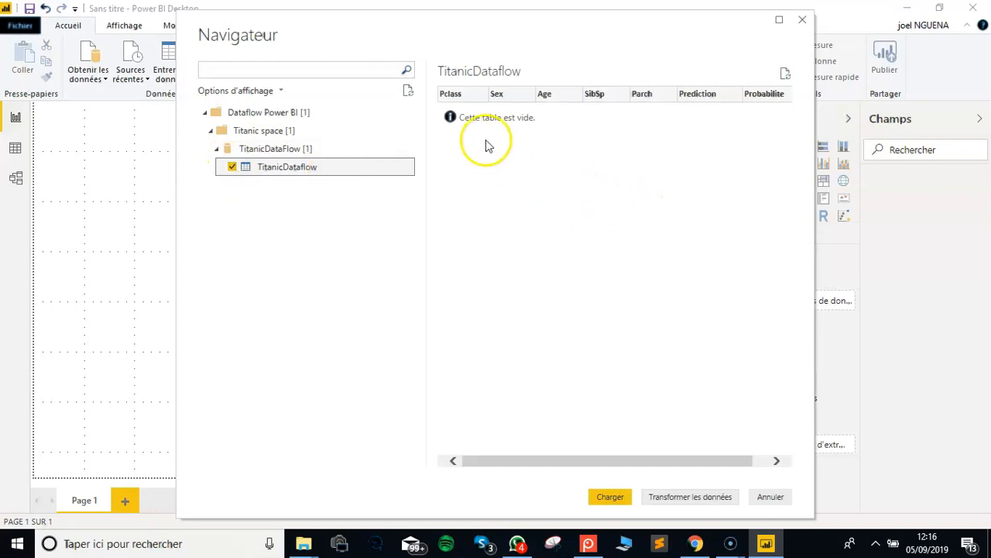
- Refresh the data preview of the selected TitanicDataflow table
click(784, 74)
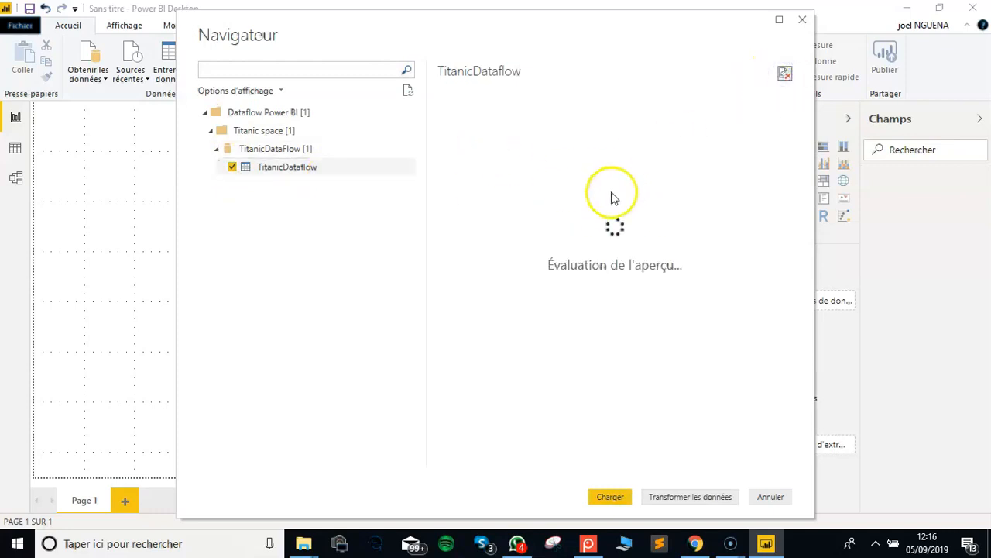
click(785, 74)
click(785, 74)
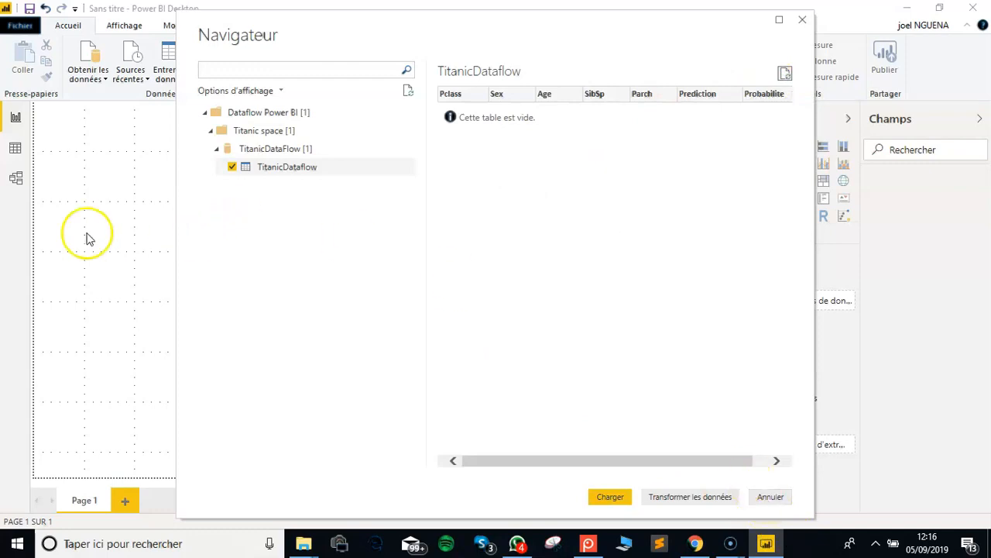
- Switch to the Power BI service in Chrome and refresh the TitanicDataFlow dataflow
click(695, 543)
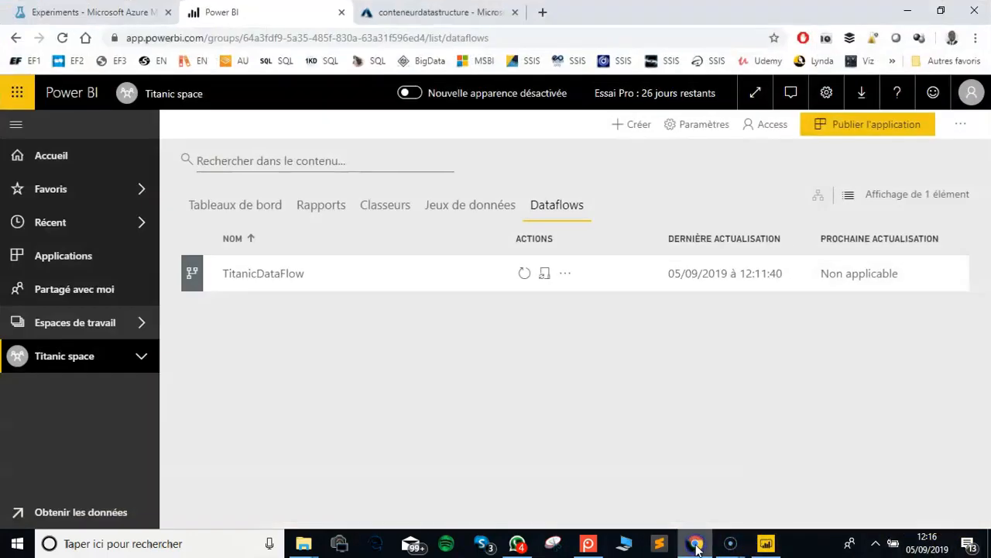
click(526, 276)
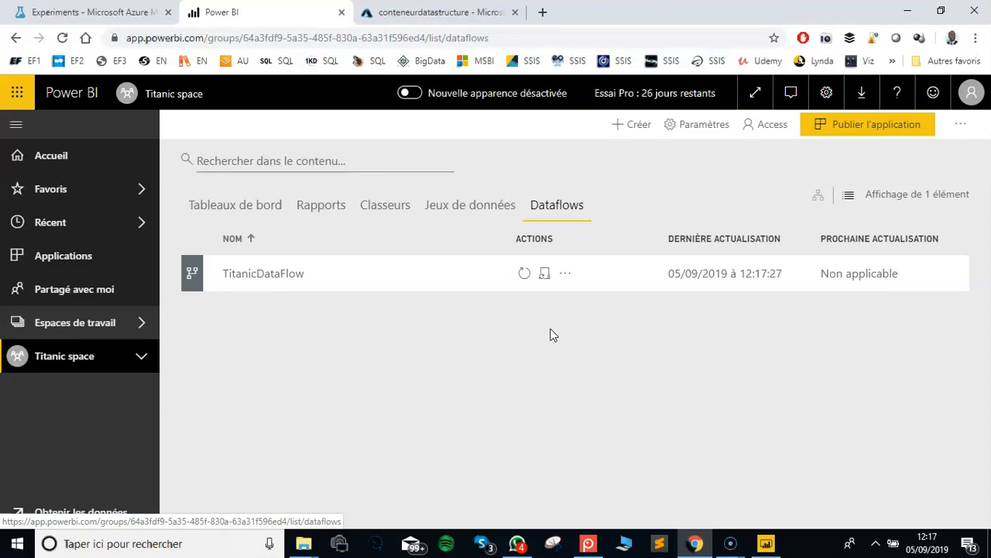
- Switch to Power BI Desktop, refresh the TitanicDataflow preview, and load the table into the report
click(766, 543)
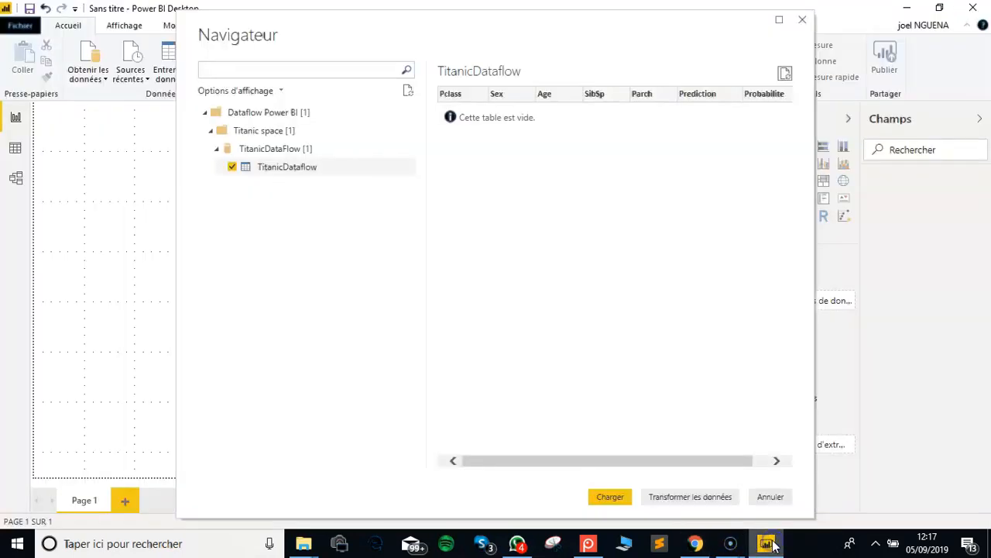
click(784, 74)
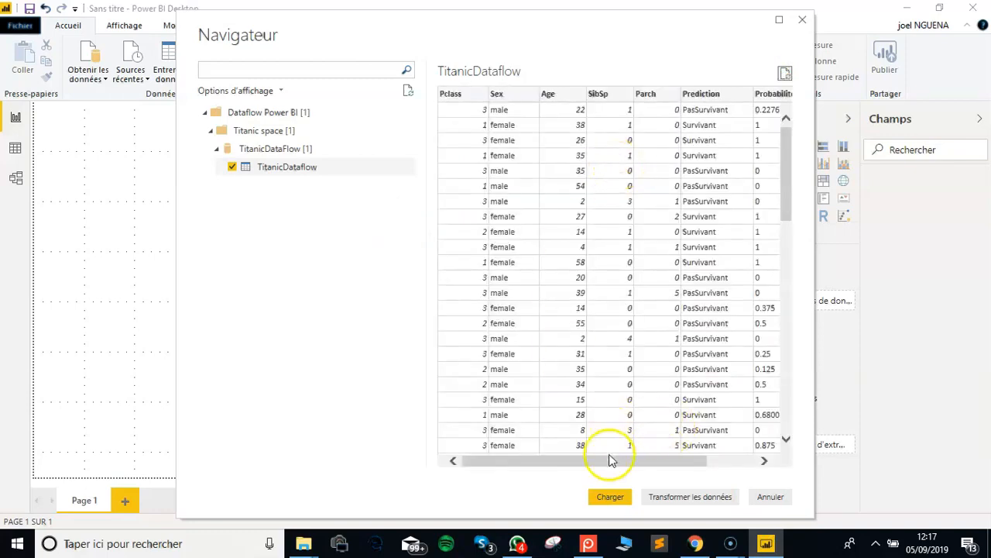
drag(609, 461, 700, 462)
click(593, 496)
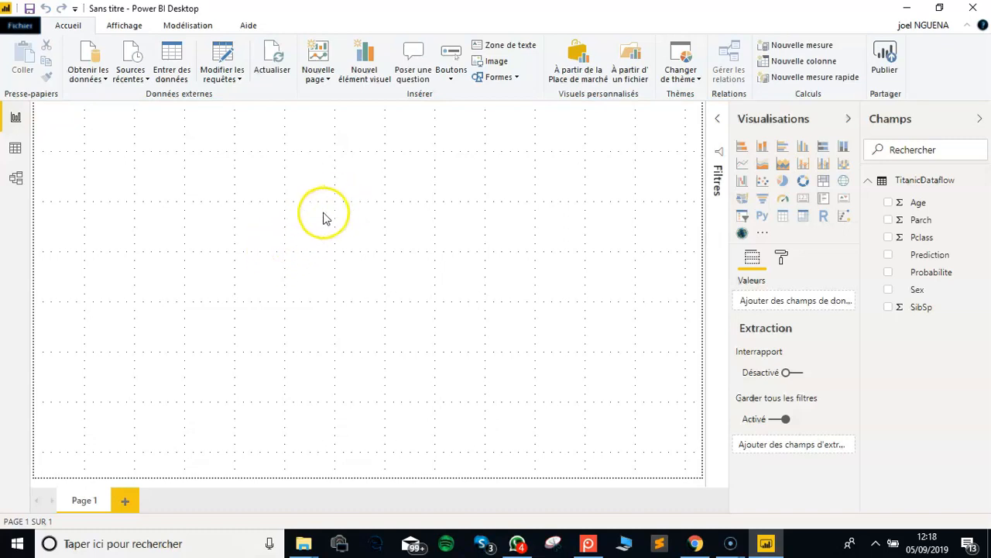
- Build a trial table visual from the Sex, Prediction and Pclass fields, and delete it from the page
click(889, 290)
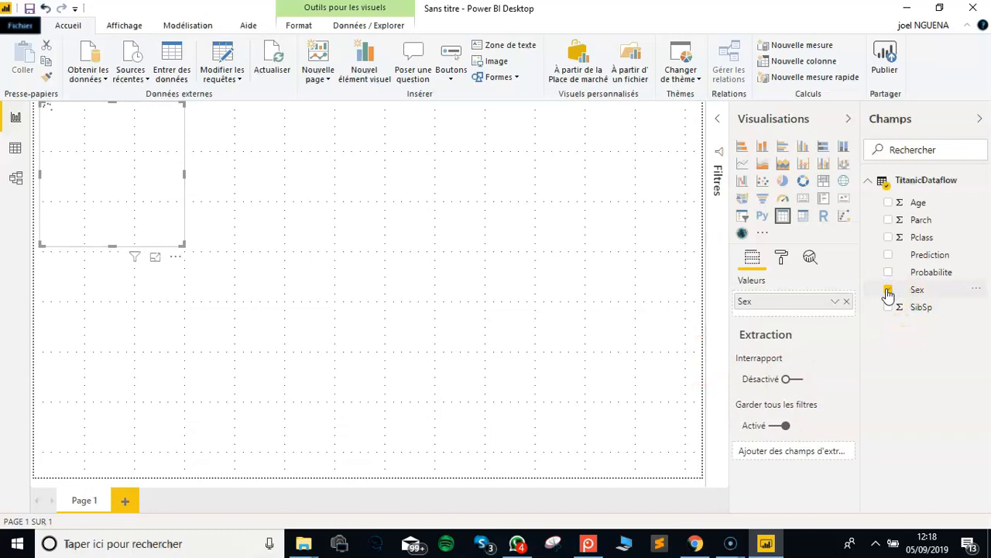
click(889, 220)
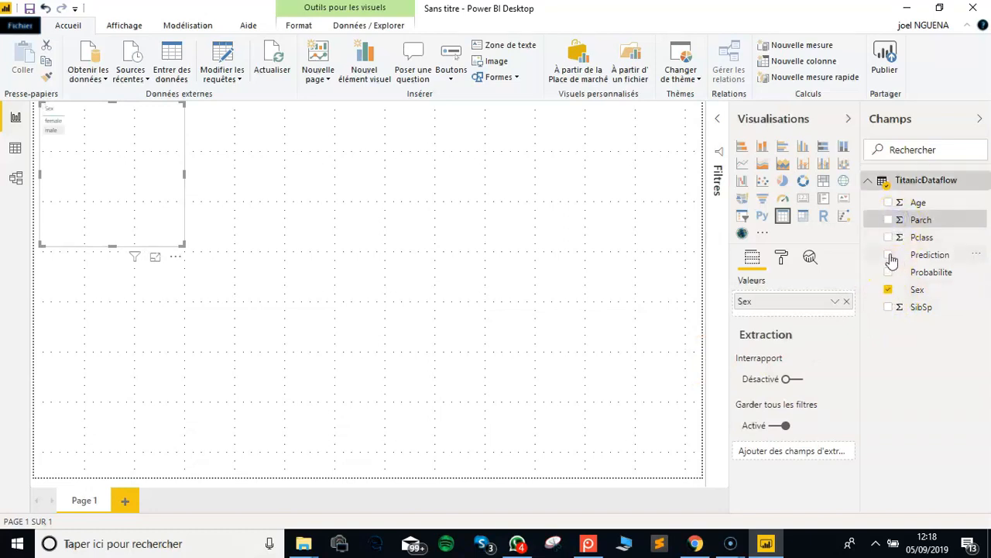
click(888, 255)
click(889, 237)
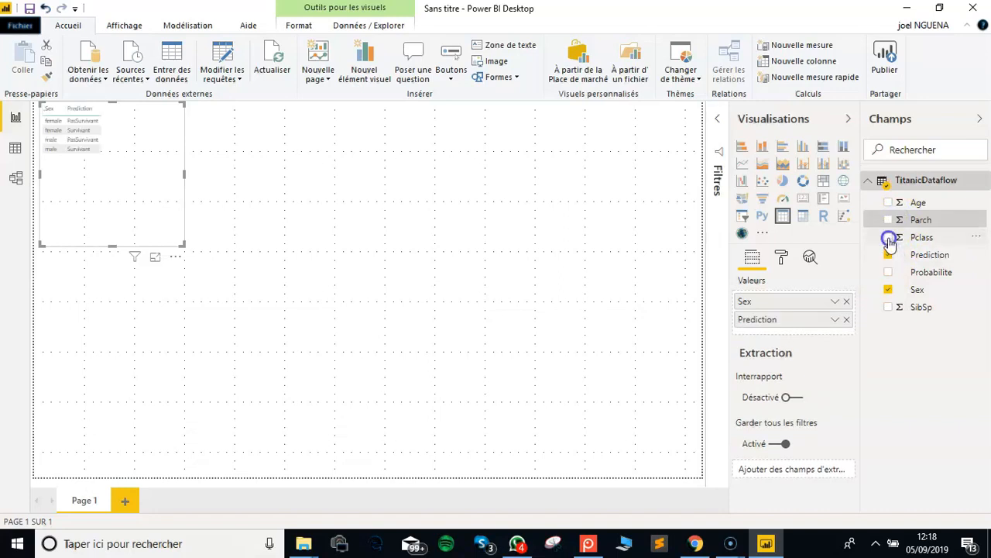
click(163, 154)
click(140, 199)
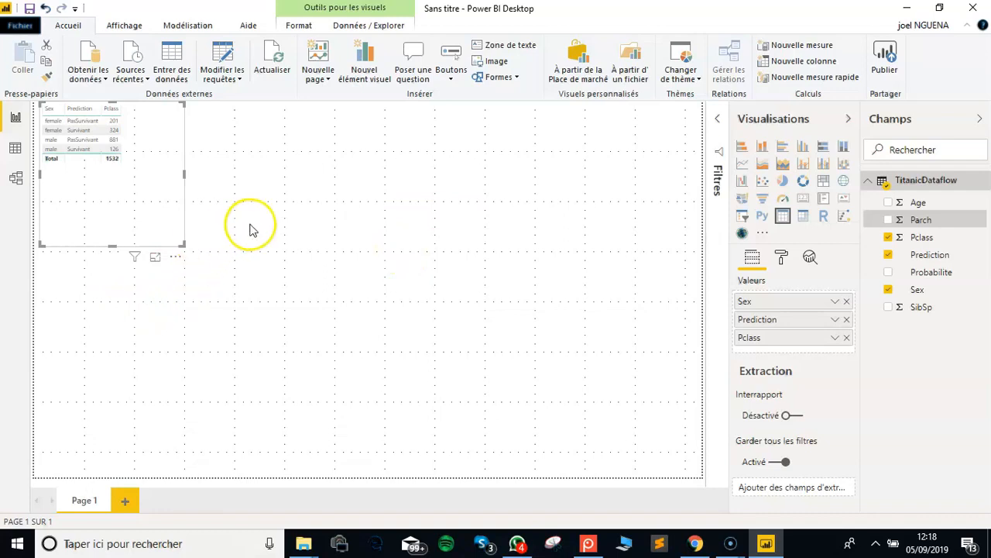
key(Delete)
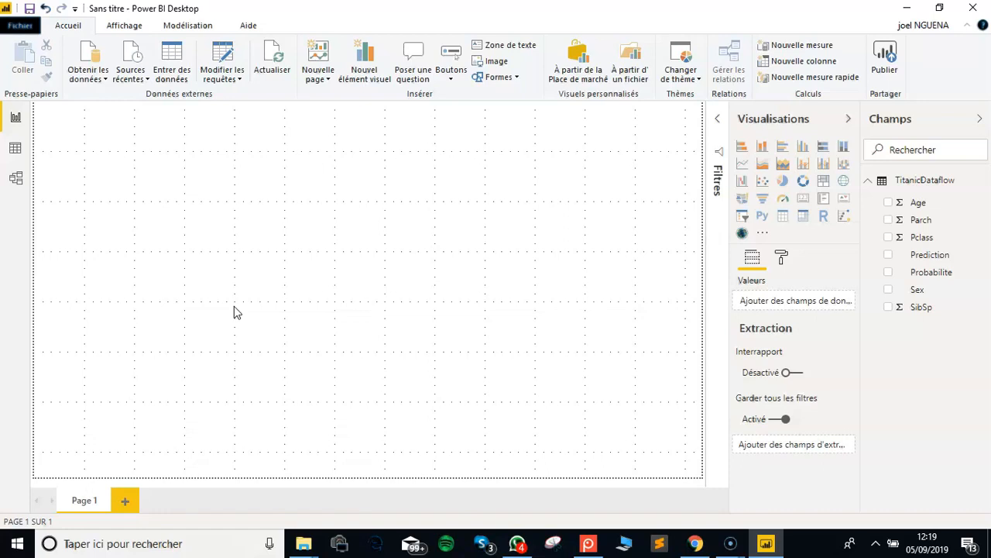
- Create a pie chart with Age and Parch as values and Prediction and Probabilite as legend
click(889, 205)
click(888, 220)
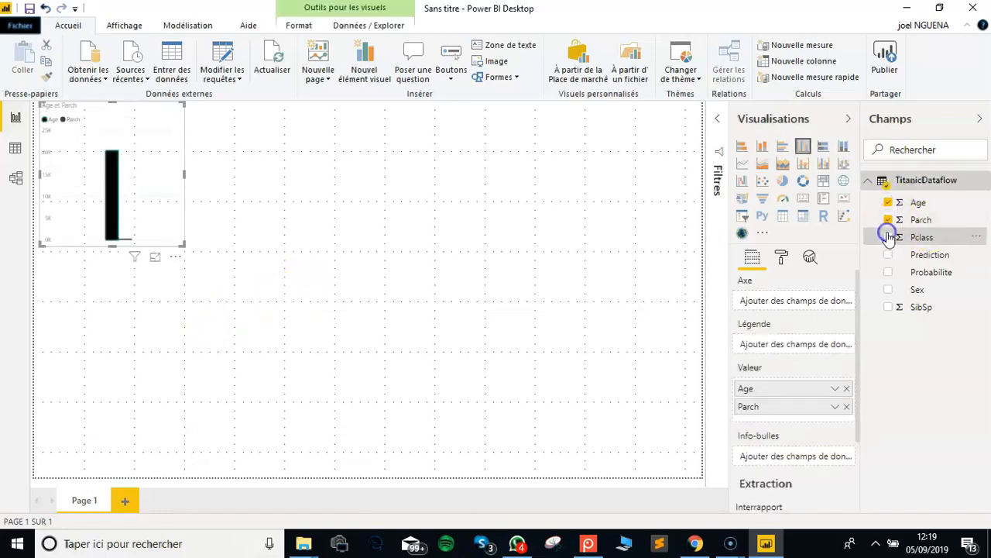
click(888, 255)
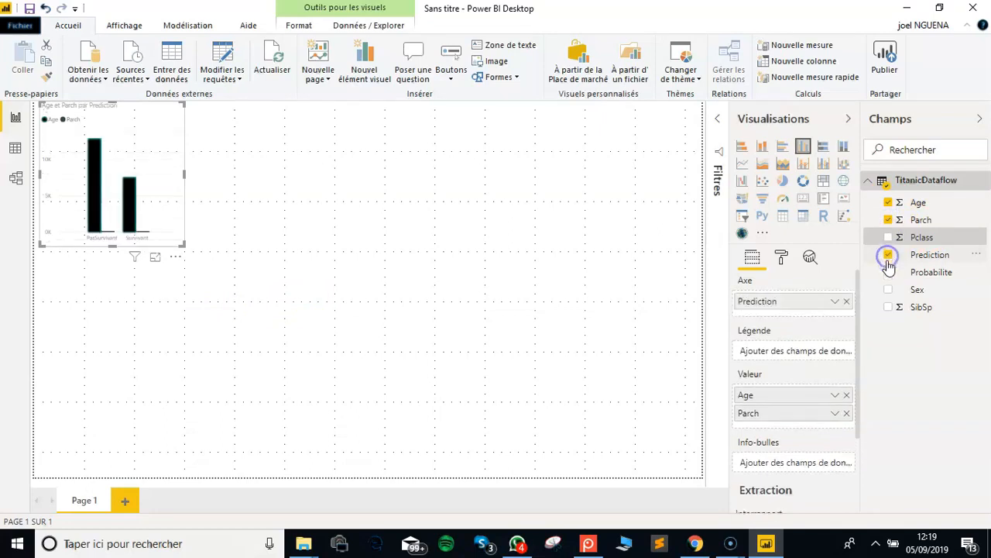
click(888, 273)
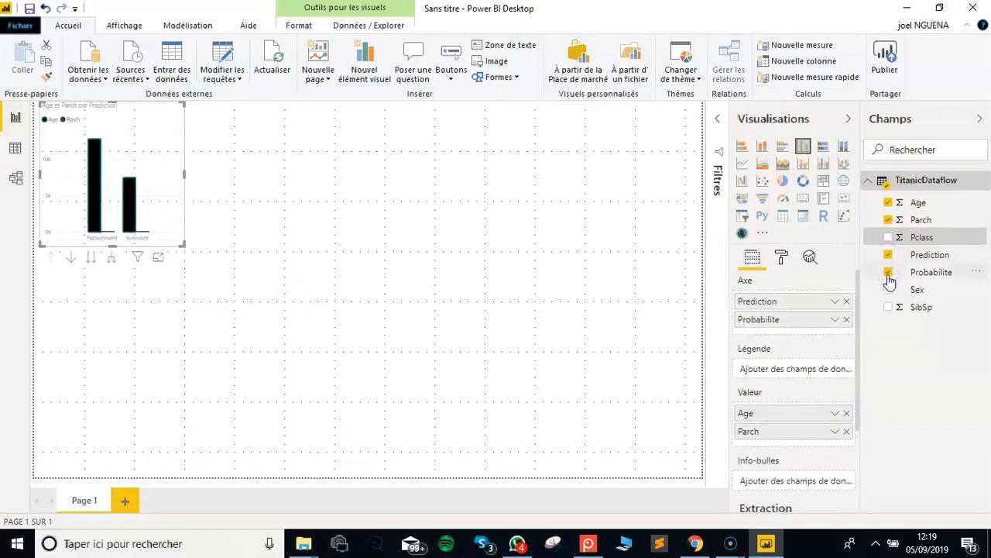
click(782, 181)
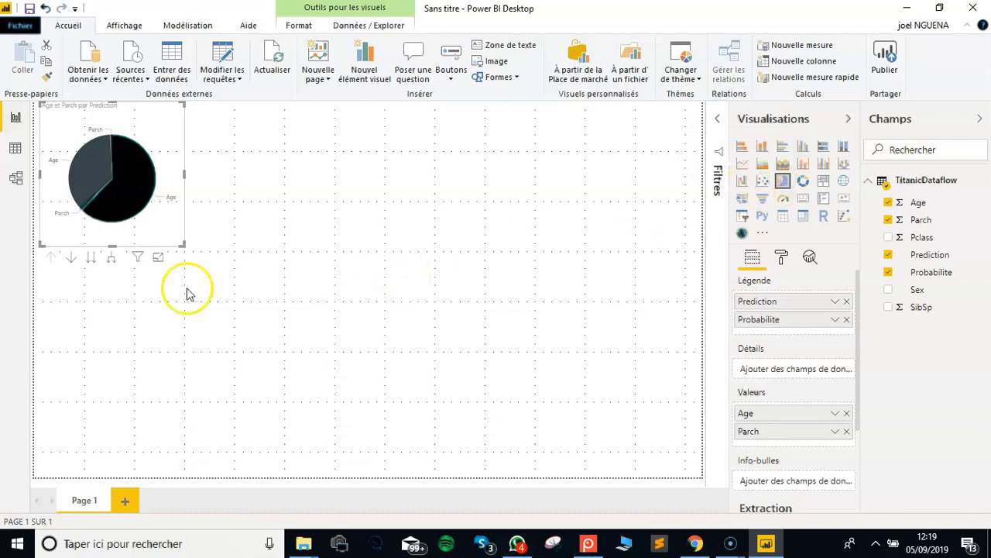
- Expand the pie chart down one hierarchy level so its slices split by Prediction and Probabilite
click(110, 259)
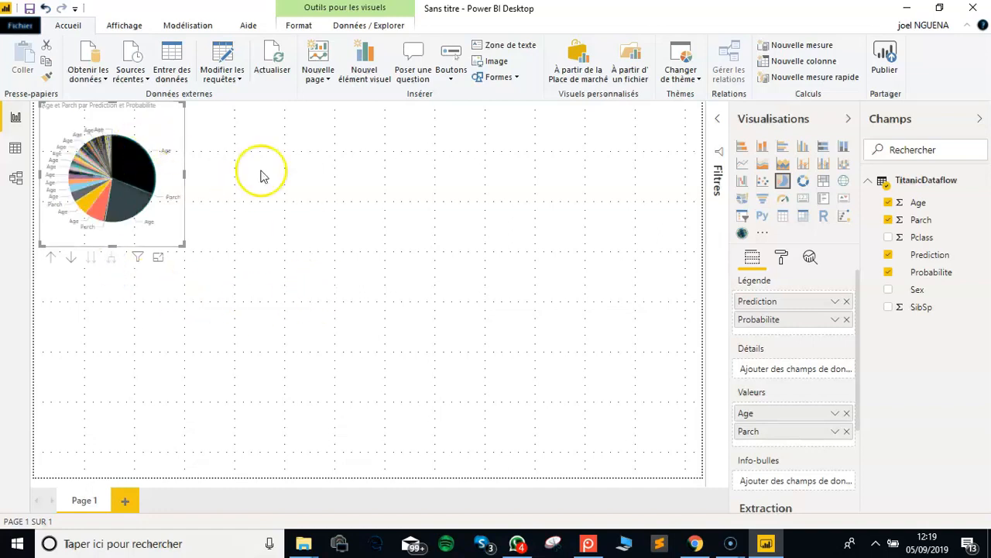
click(171, 128)
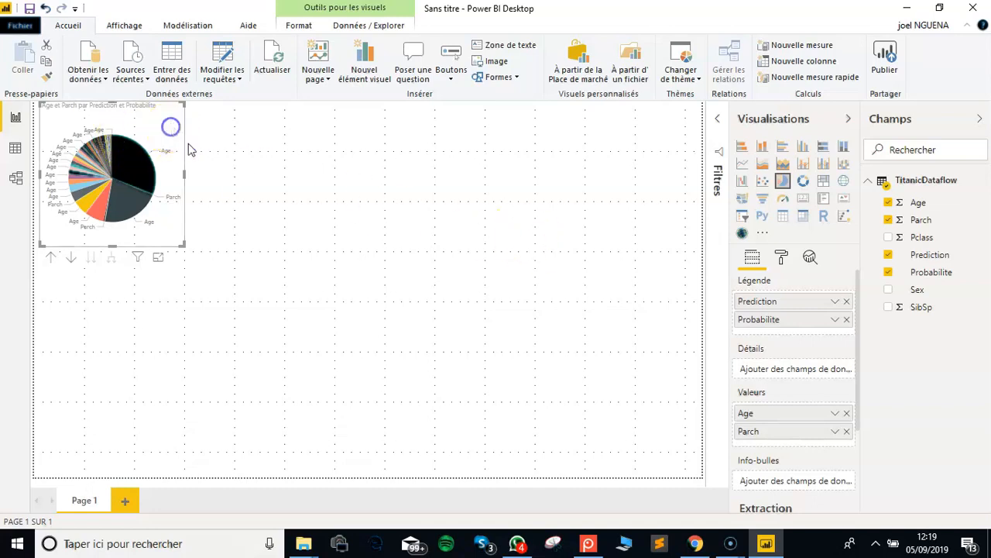
click(171, 130)
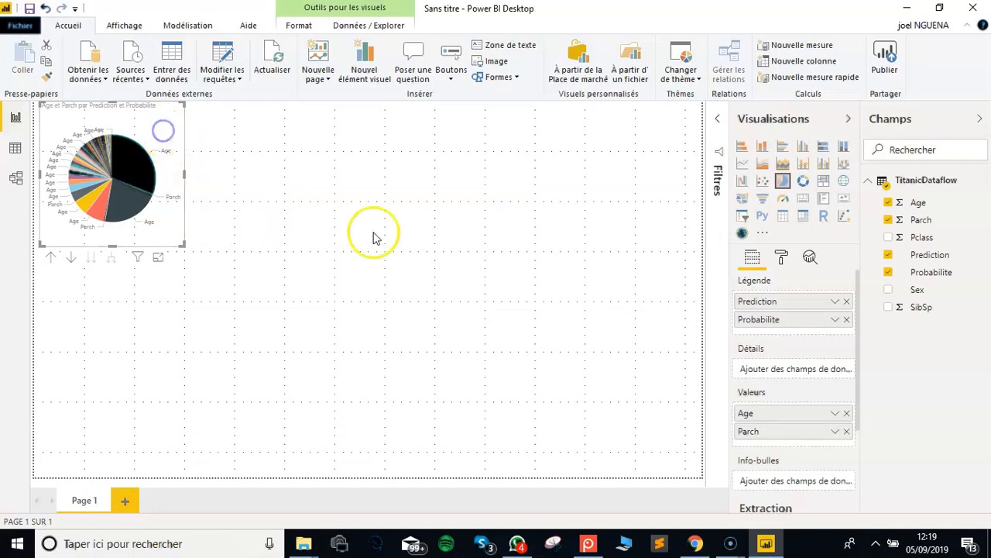